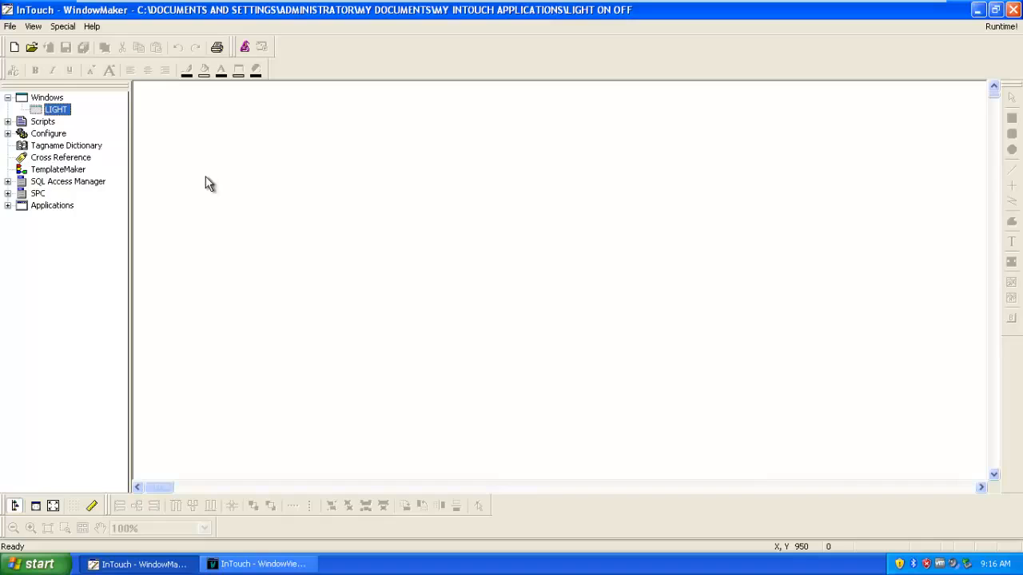
- Create a new window named SLIDER and enlarge it to fill the drawing area
{"action": "left_click", "coordinate": [15, 50]}
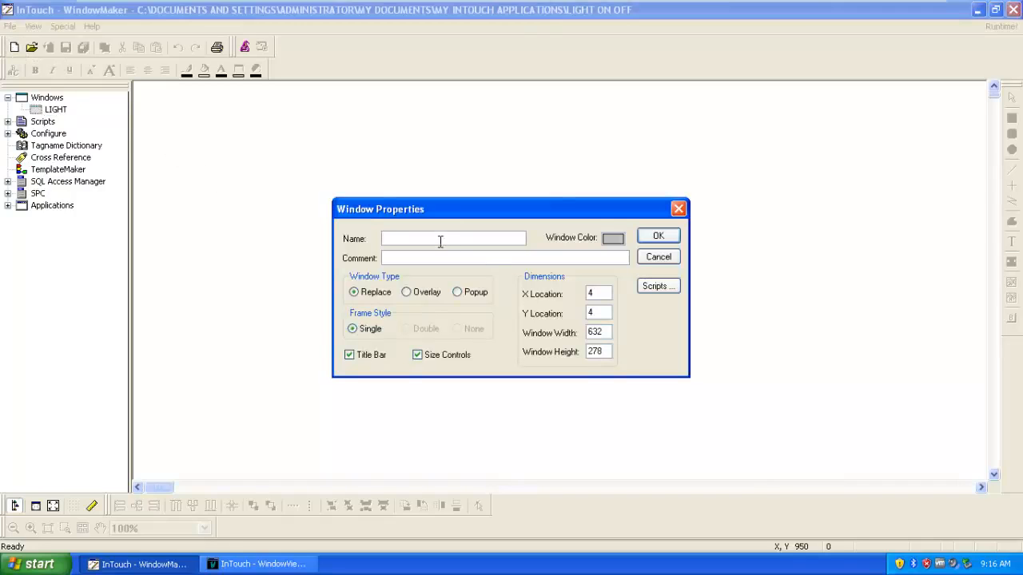
{"action": "type", "text": "SLIDER"}
{"action": "left_click", "coordinate": [654, 238]}
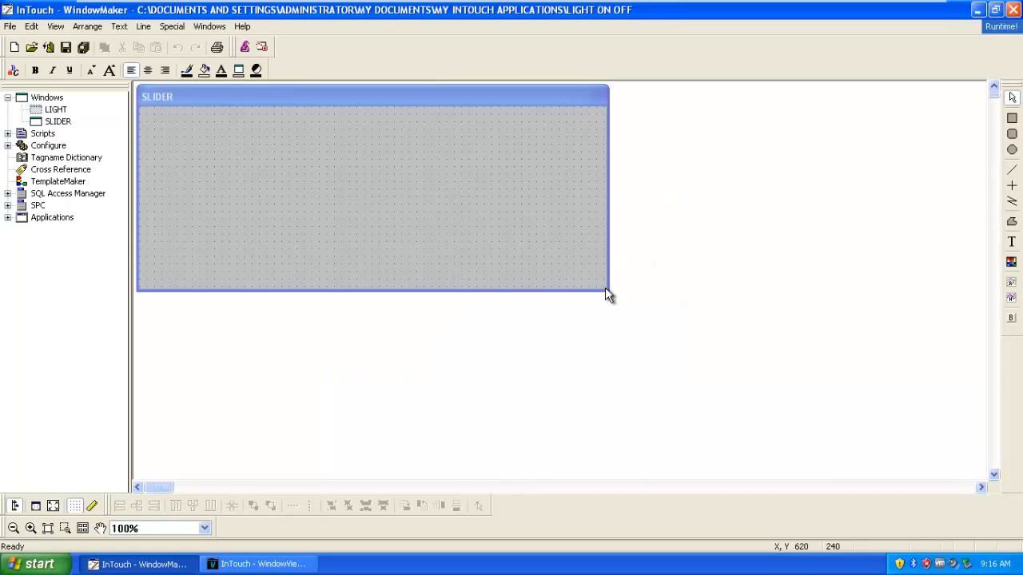
{"action": "left_click_drag", "start_coordinate": [607, 291], "coordinate": [980, 479]}
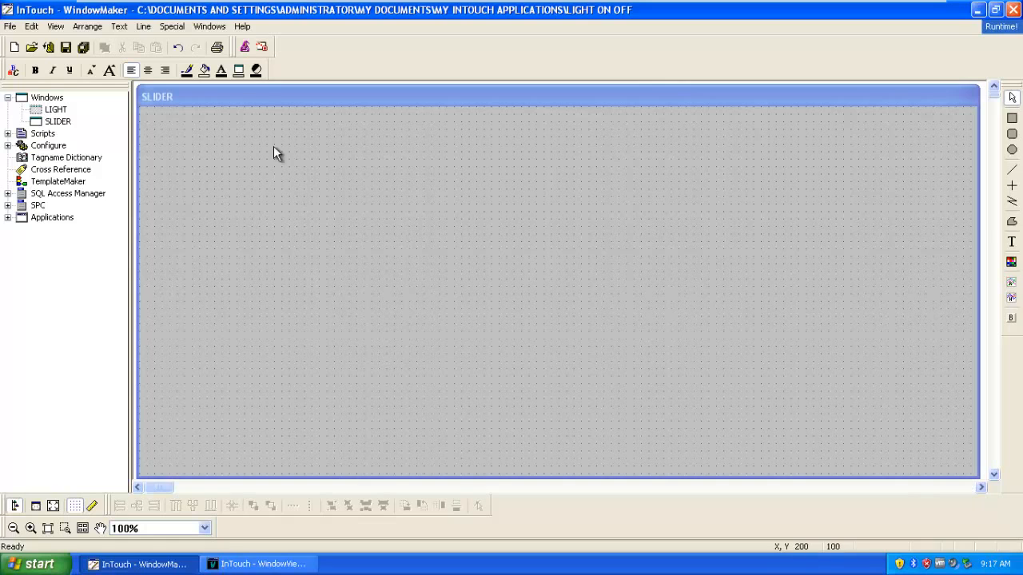
- Place a Vertical Slider wizard in the upper-left part of the SLIDER window and enlarge it to about 110 by 190
{"action": "left_click", "coordinate": [244, 48]}
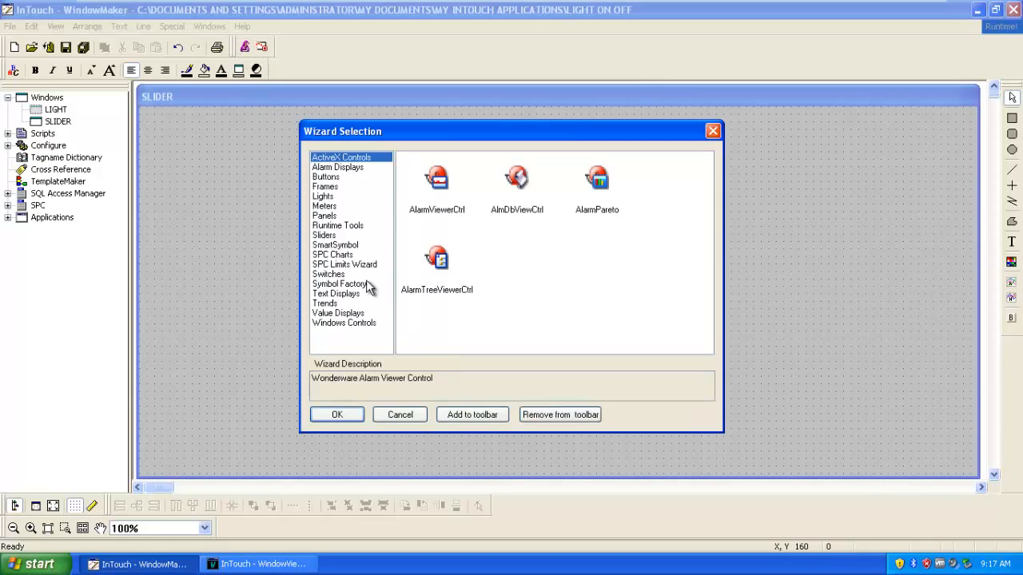
{"action": "left_click", "coordinate": [328, 237]}
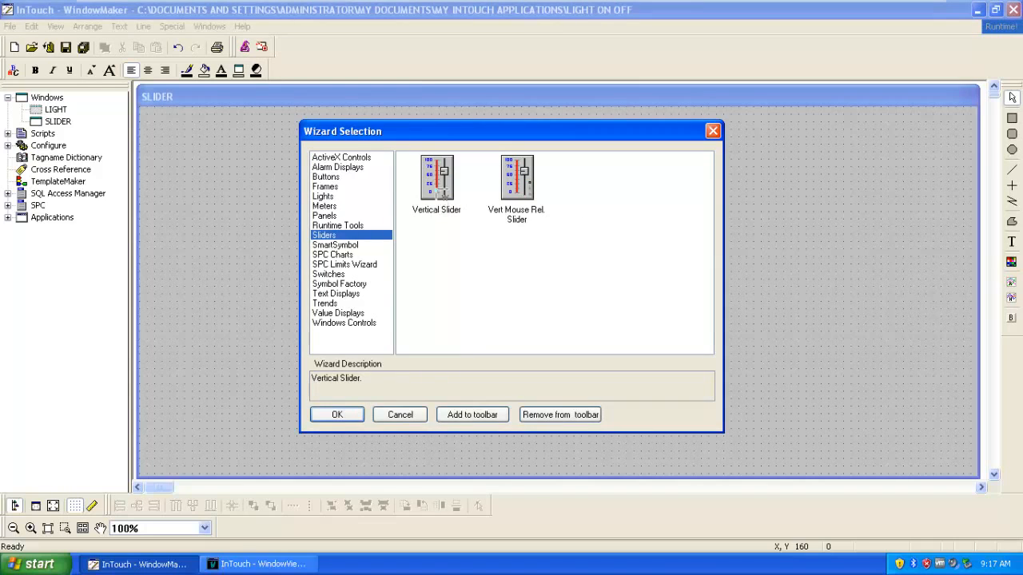
{"action": "double_click", "coordinate": [438, 192]}
{"action": "left_click", "coordinate": [289, 180]}
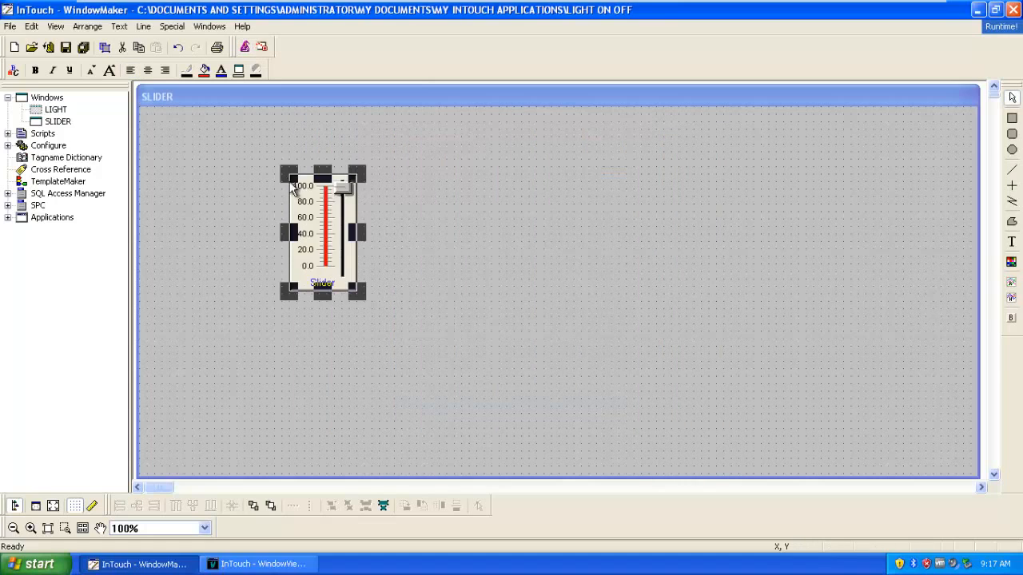
{"action": "left_click_drag", "start_coordinate": [359, 293], "coordinate": [374, 323]}
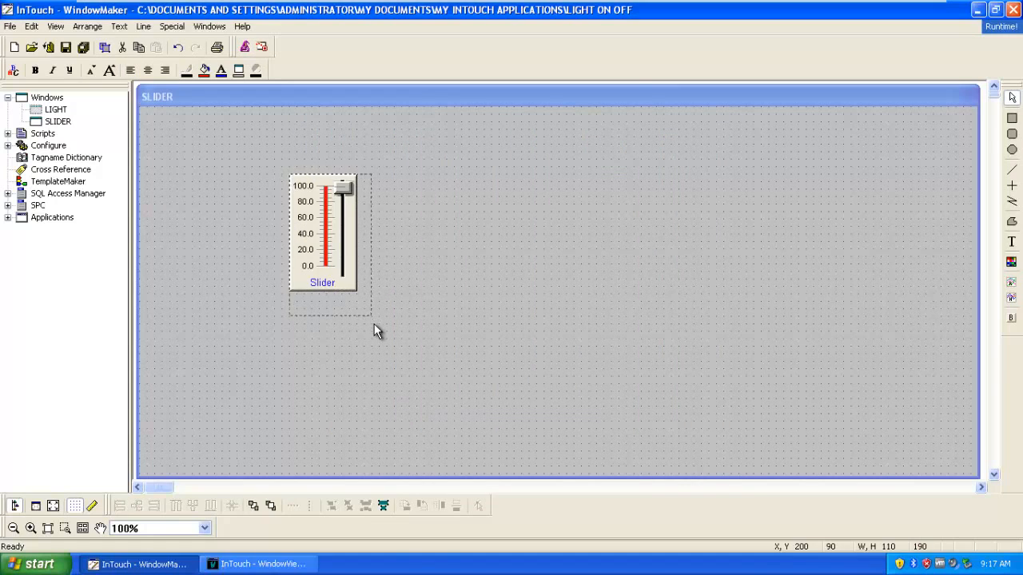
{"action": "left_click_drag", "start_coordinate": [326, 237], "coordinate": [318, 238]}
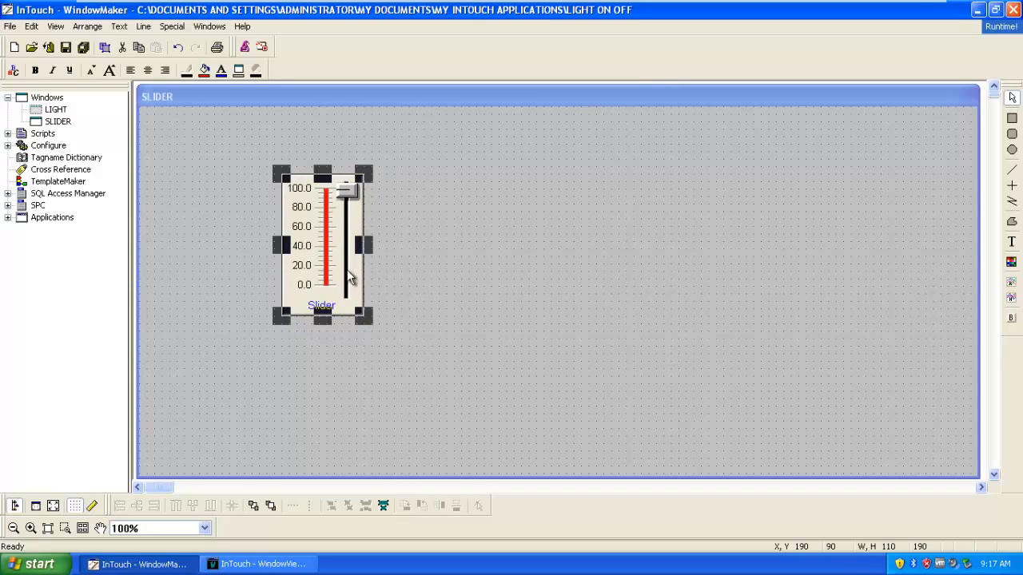
{"action": "left_click", "coordinate": [448, 287]}
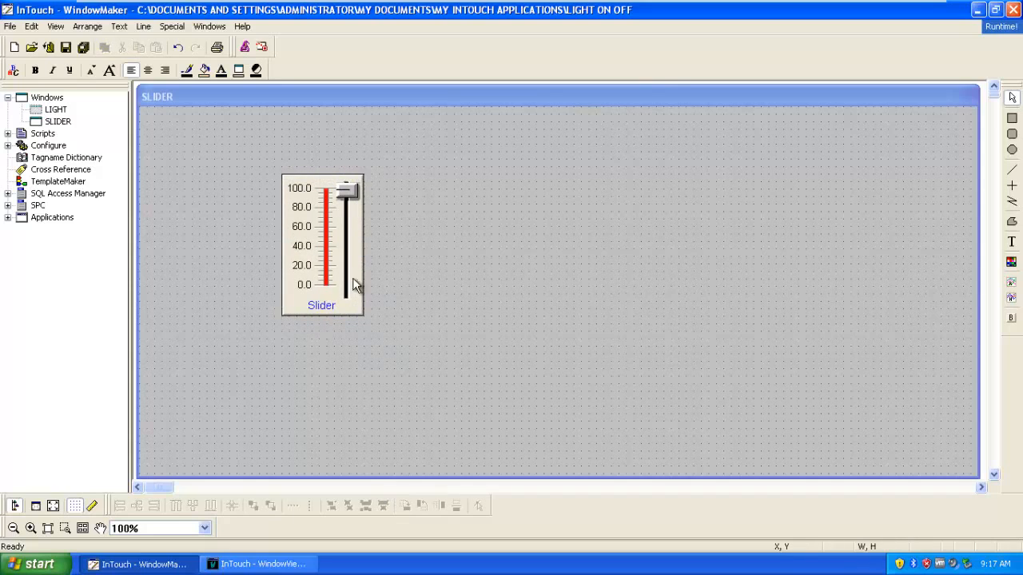
- Assign the tagname S1 to the vertical slider
{"action": "double_click", "coordinate": [316, 246]}
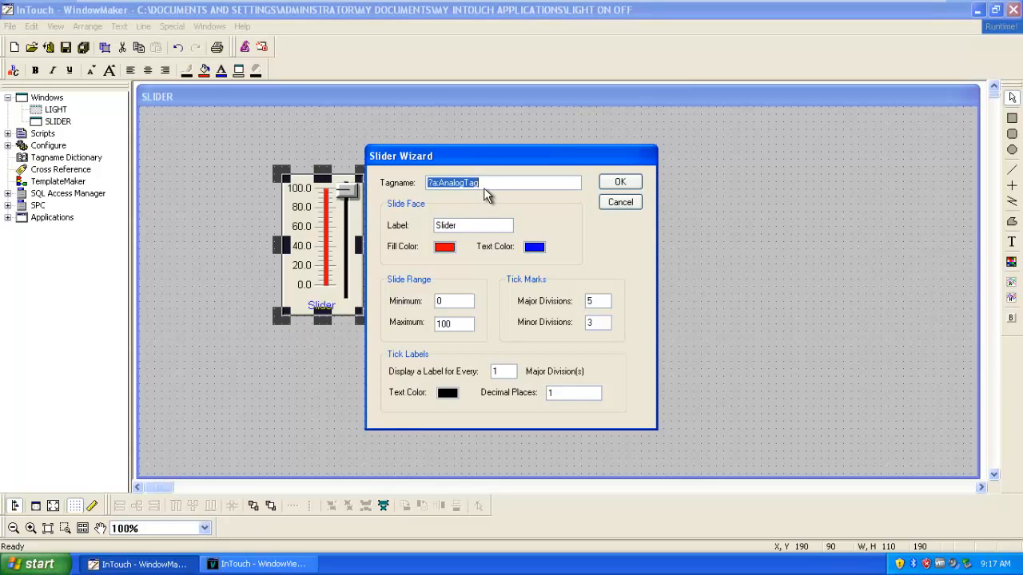
{"action": "key", "text": "Delete"}
{"action": "type", "text": "S1"}
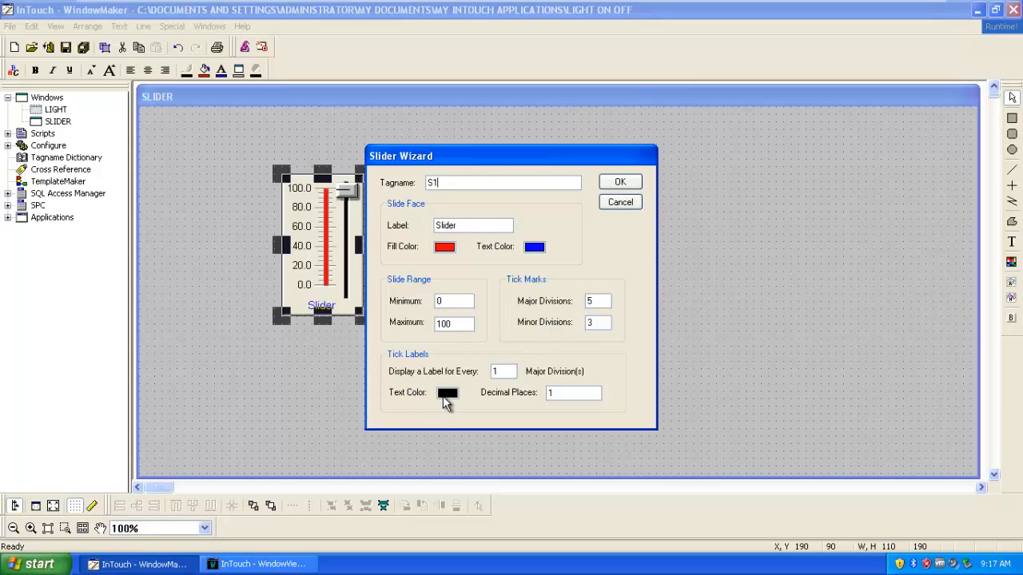
{"action": "left_click", "coordinate": [609, 183]}
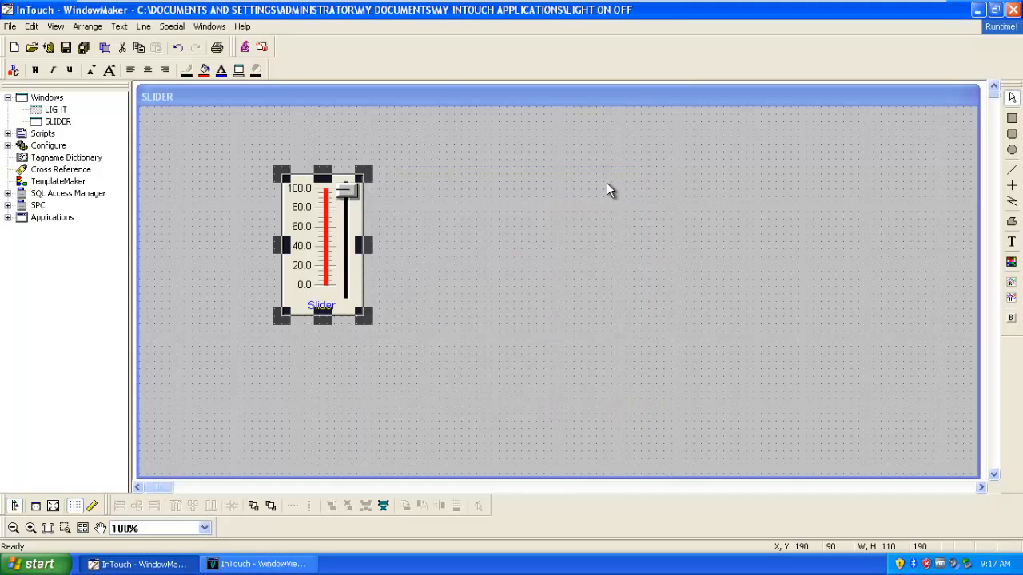
{"action": "left_click", "coordinate": [421, 273]}
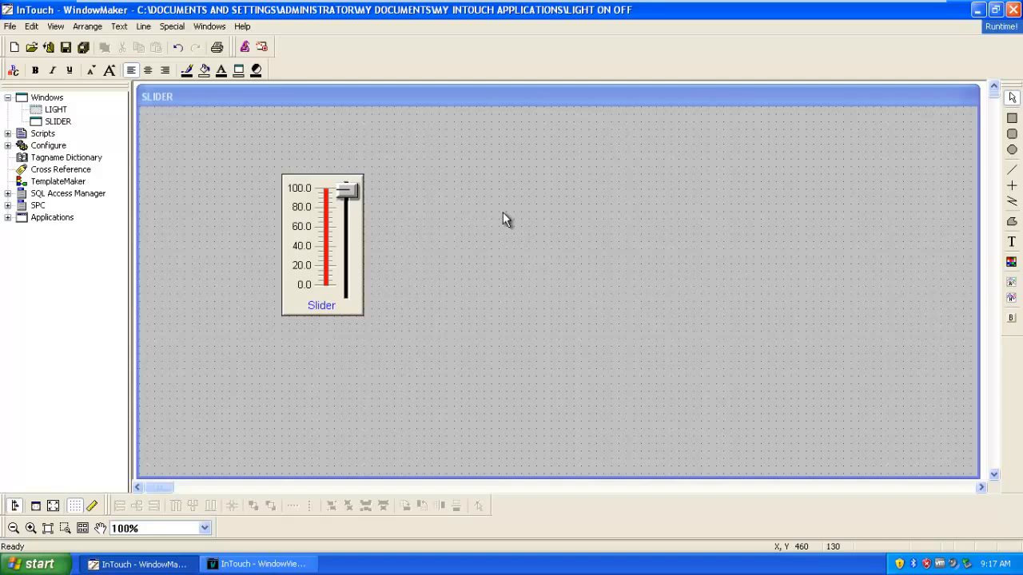
- Draw an ellipse about 100 by 90 to the right of the slider
{"action": "left_click", "coordinate": [1011, 150]}
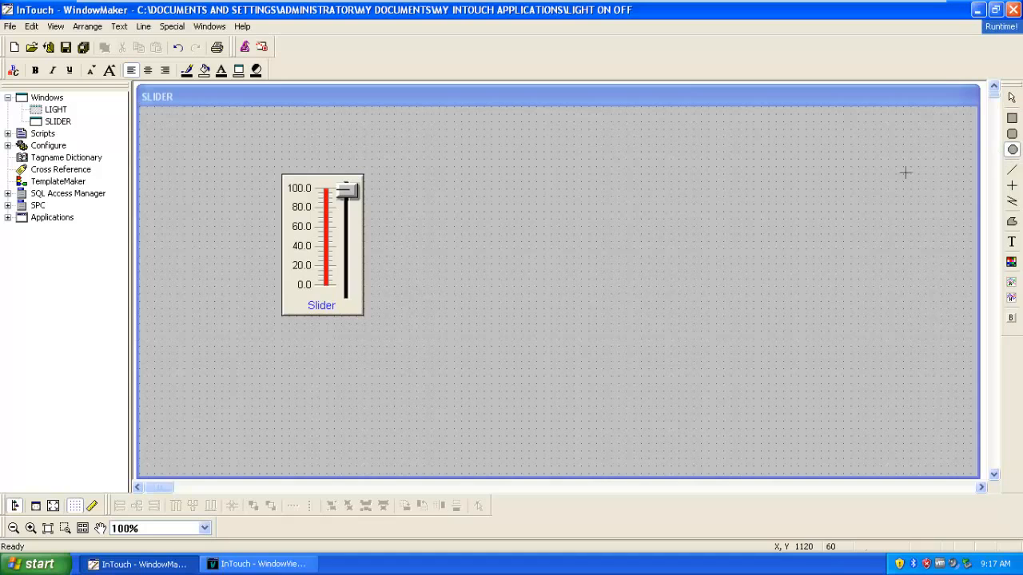
{"action": "left_click_drag", "start_coordinate": [455, 200], "coordinate": [526, 273]}
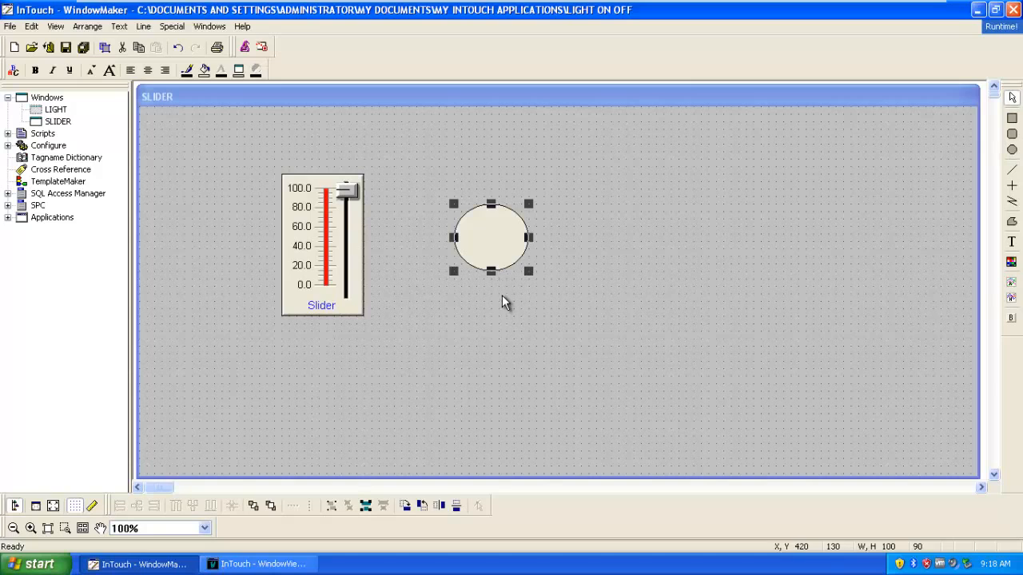
{"action": "left_click", "coordinate": [502, 294]}
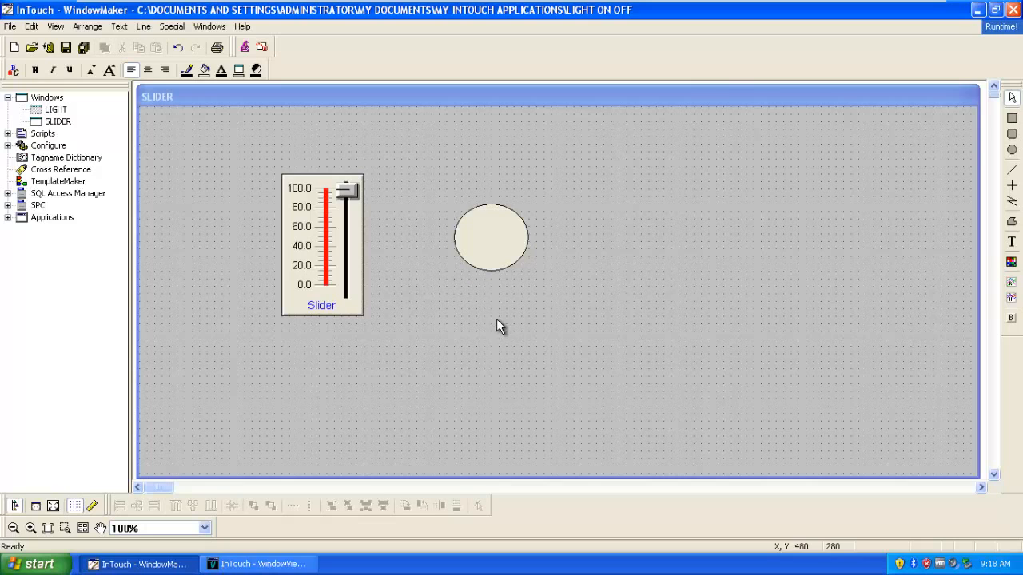
- Add a horizontal slider touch link to the ellipse with the tagname S1
{"action": "double_click", "coordinate": [505, 246]}
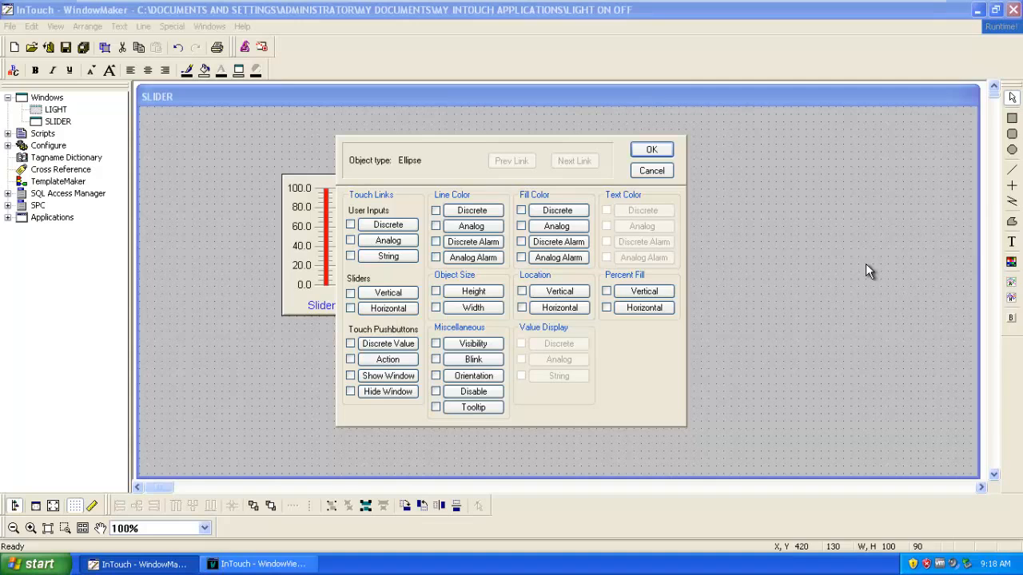
{"action": "left_click", "coordinate": [405, 309]}
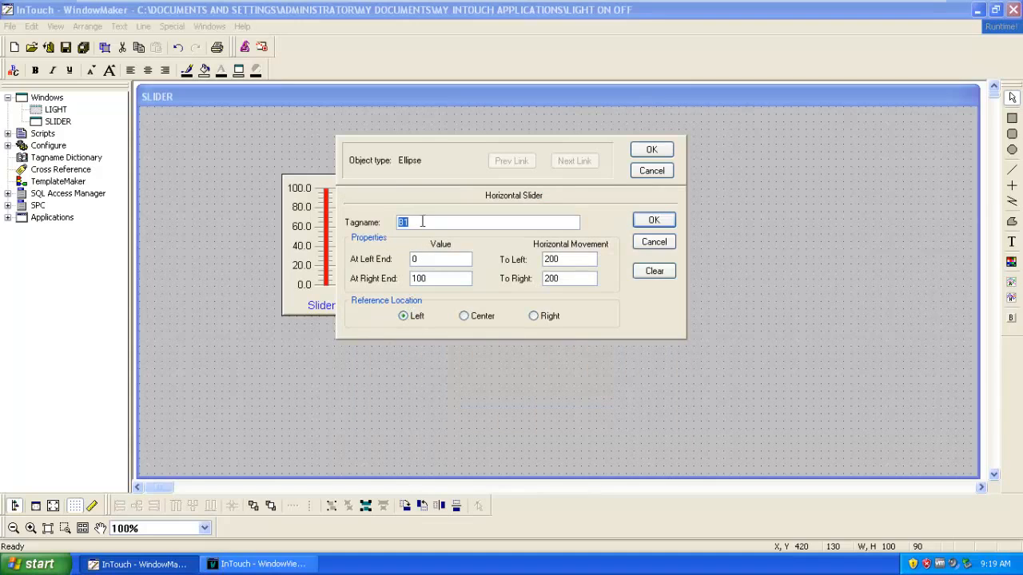
{"action": "key", "text": "BackSpace"}
{"action": "type", "text": "S1"}
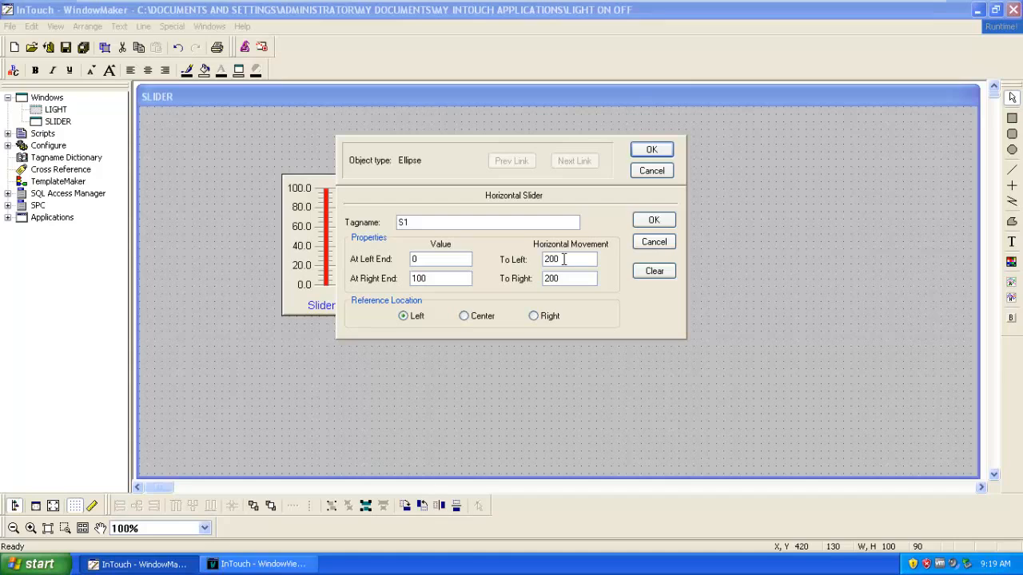
- Set the ellipse link's horizontal movement to 0 to the left and 1000 to the right, and apply the link
{"action": "left_click", "coordinate": [564, 259]}
{"action": "key", "text": "BackSpace"}
{"action": "key", "text": "BackSpace"}
{"action": "key", "text": "BackSpace"}
{"action": "type", "text": "0"}
{"action": "key", "text": "BackSpace"}
{"action": "key", "text": "BackSpace"}
{"action": "key", "text": "BackSpace"}
{"action": "type", "text": "1000"}
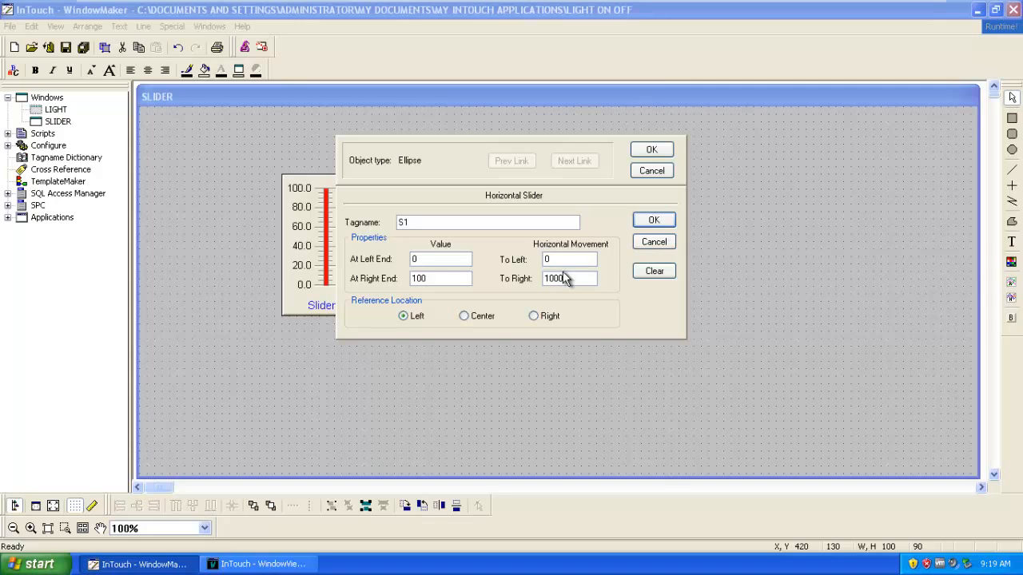
{"action": "left_click", "coordinate": [654, 222]}
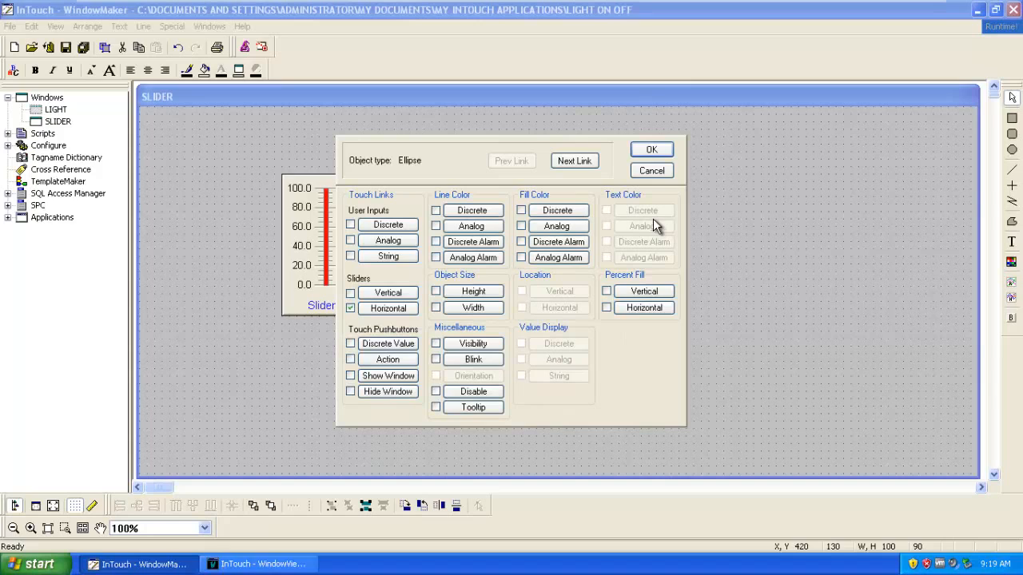
{"action": "left_click", "coordinate": [652, 149]}
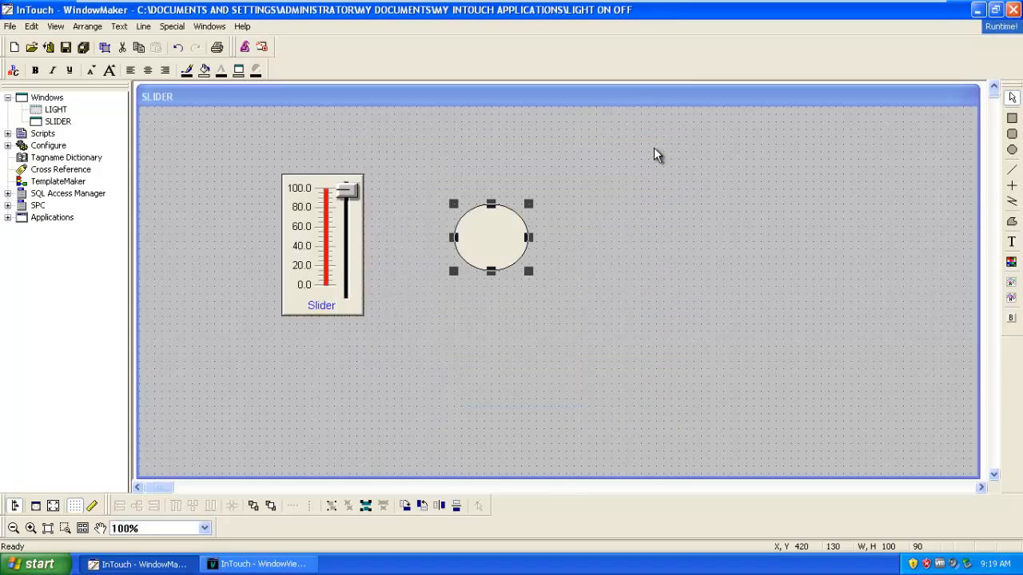
{"action": "left_click", "coordinate": [656, 251]}
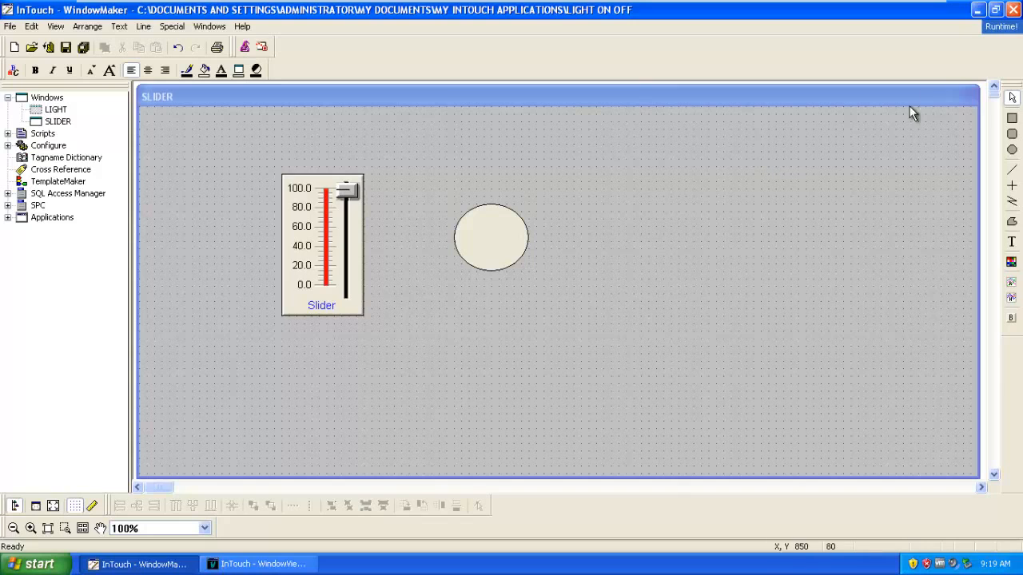
- Test the slider's effect on the ellipse in WindowViewer by moving it up and down to 0, and return to WindowMaker
{"action": "left_click", "coordinate": [998, 29]}
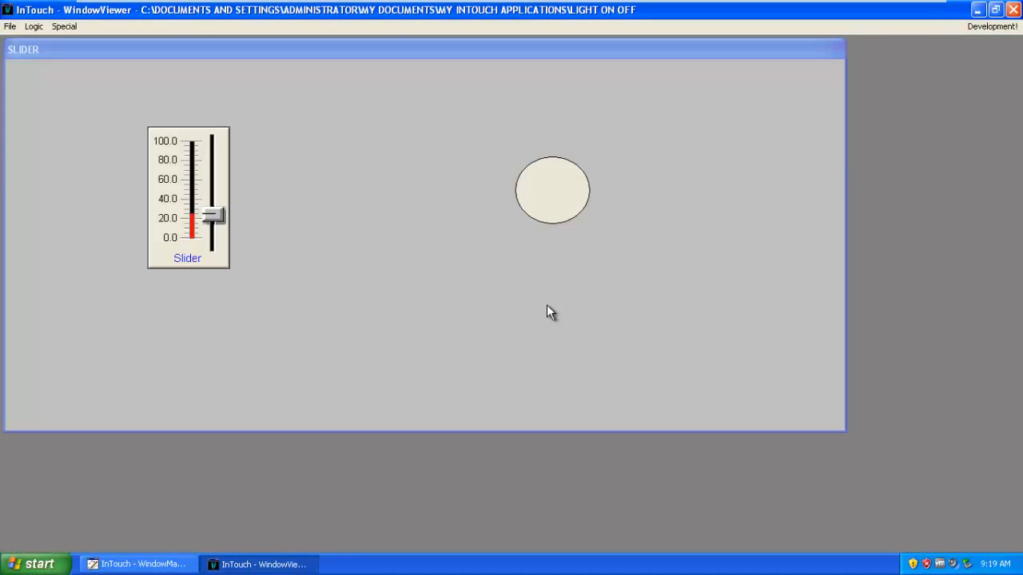
{"action": "mouse_move", "coordinate": [215, 213]}
{"action": "left_mouse_down"}
{"action": "mouse_move", "coordinate": [214, 136]}
{"action": "mouse_move", "coordinate": [215, 237]}
{"action": "mouse_move", "coordinate": [225, 135]}
{"action": "mouse_move", "coordinate": [224, 195]}
{"action": "left_mouse_up"}
{"action": "left_click_drag", "start_coordinate": [223, 218], "coordinate": [226, 249]}
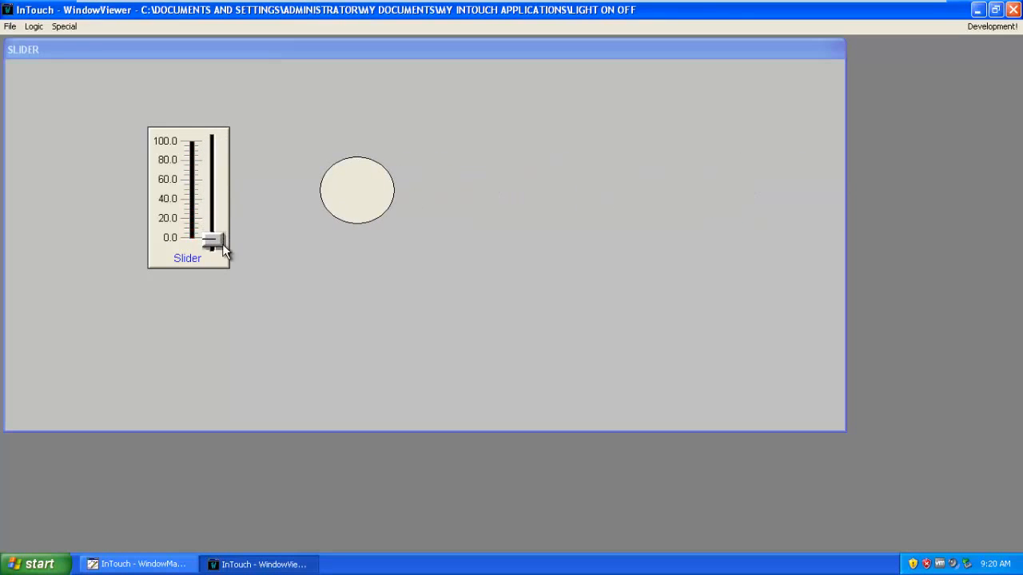
{"action": "left_click", "coordinate": [997, 31]}
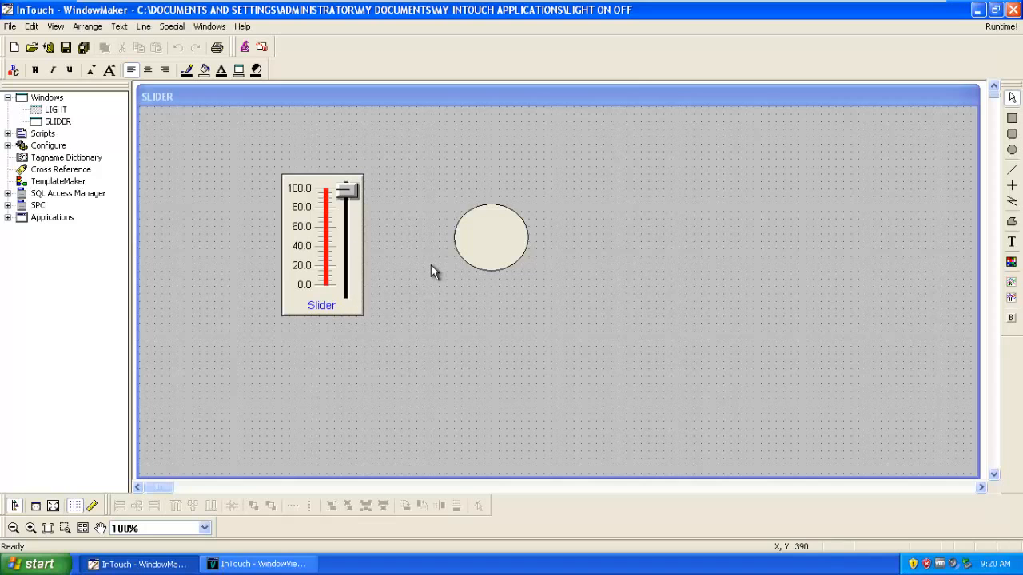
- Set the rightward movement of the ellipse's horizontal slider link to 500
{"action": "double_click", "coordinate": [493, 261]}
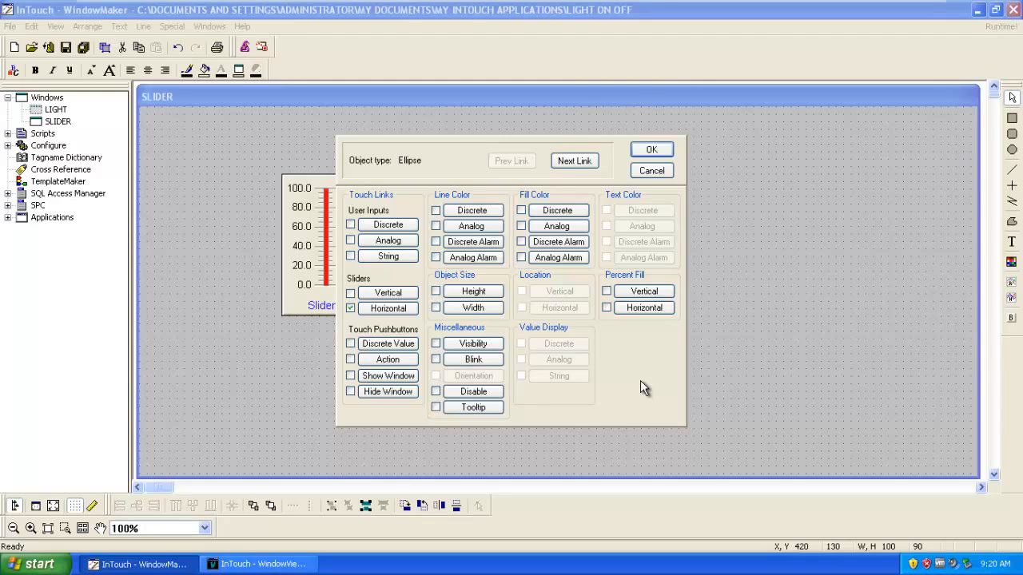
{"action": "left_click", "coordinate": [388, 308]}
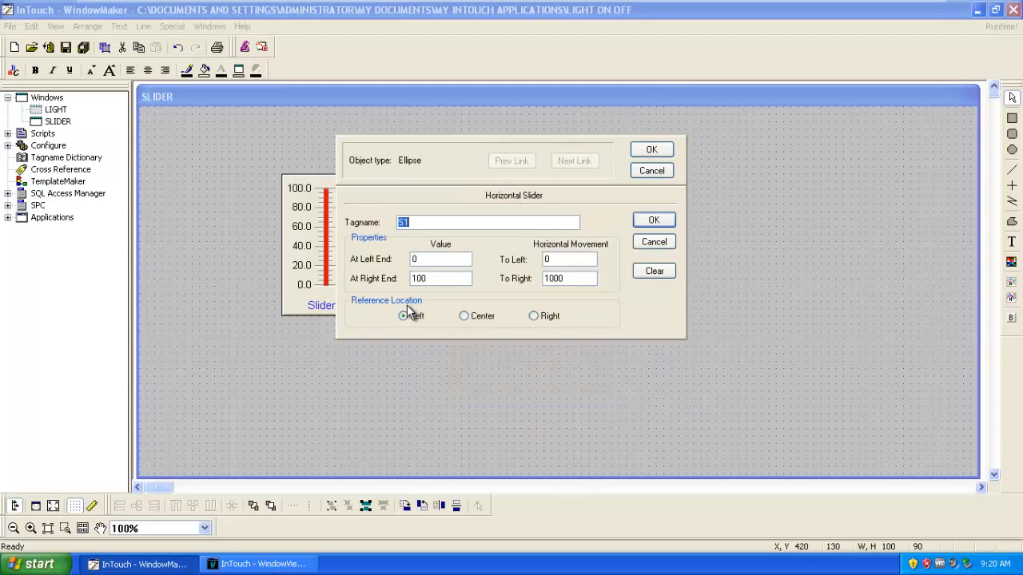
{"action": "left_click", "coordinate": [571, 278]}
{"action": "key", "text": "BackSpace"}
{"action": "key", "text": "BackSpace"}
{"action": "key", "text": "BackSpace"}
{"action": "key", "text": "BackSpace"}
{"action": "type", "text": "500"}
{"action": "left_click", "coordinate": [656, 221]}
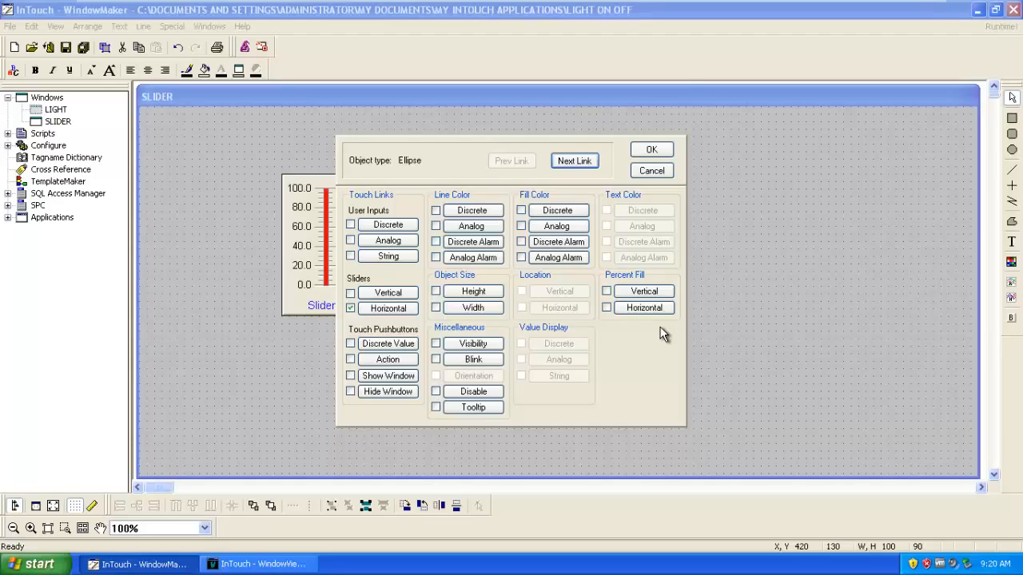
- Add a vertical percent fill link to the ellipse with the expression S1 and a blue background color
{"action": "left_click", "coordinate": [631, 294]}
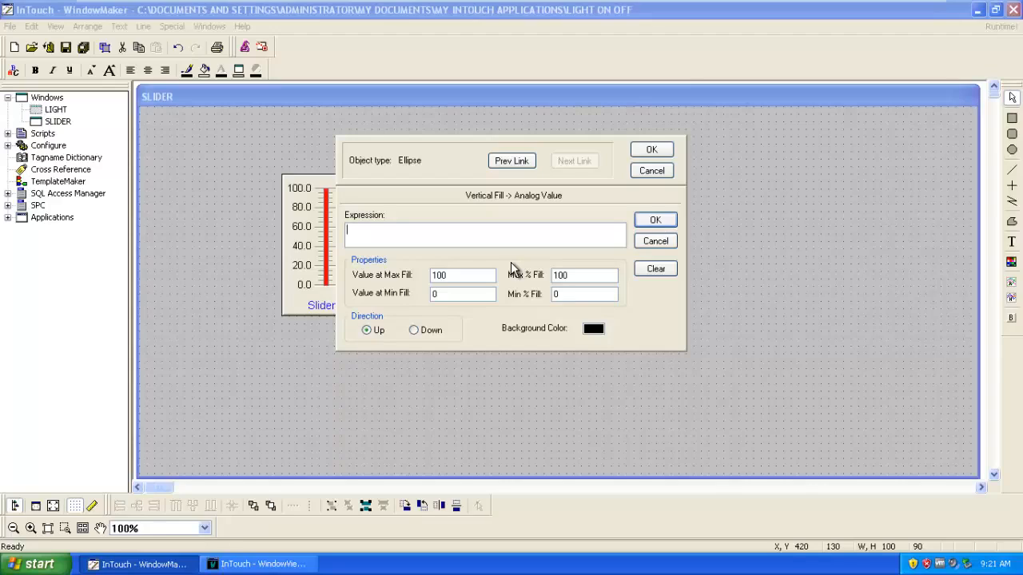
{"action": "type", "text": "S1"}
{"action": "left_click", "coordinate": [592, 329]}
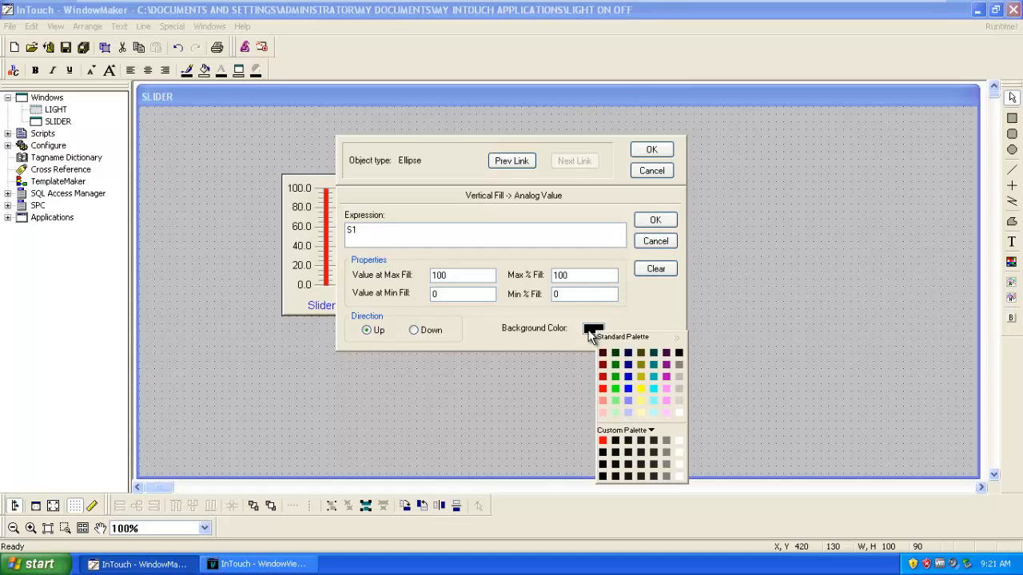
{"action": "left_click", "coordinate": [627, 377]}
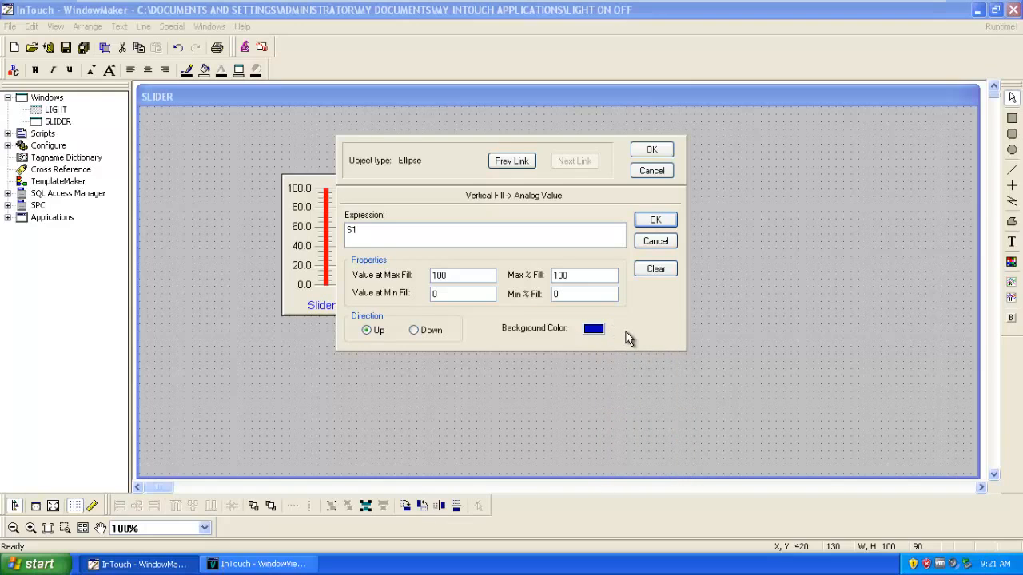
{"action": "left_click", "coordinate": [654, 220]}
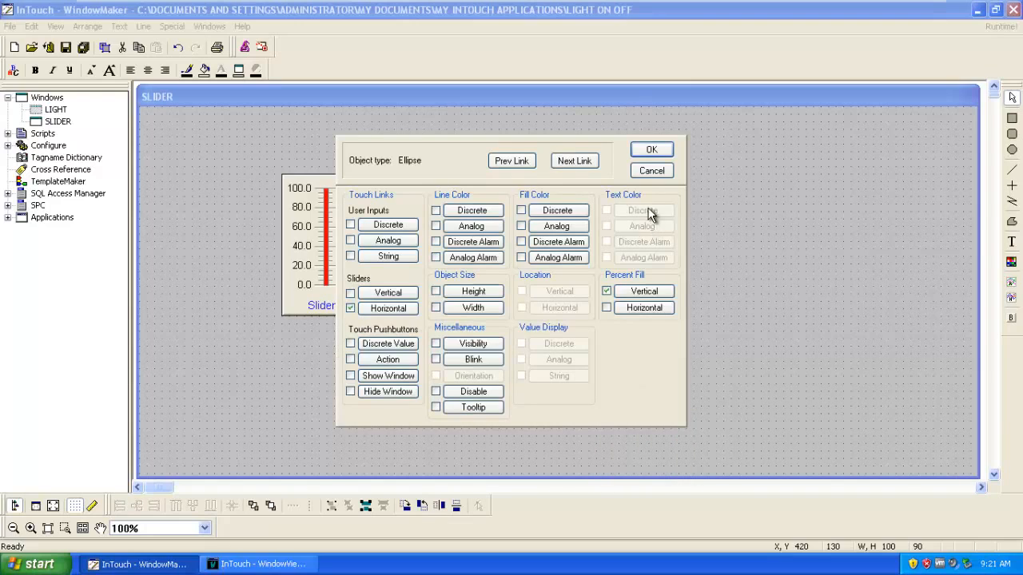
{"action": "left_click", "coordinate": [651, 151]}
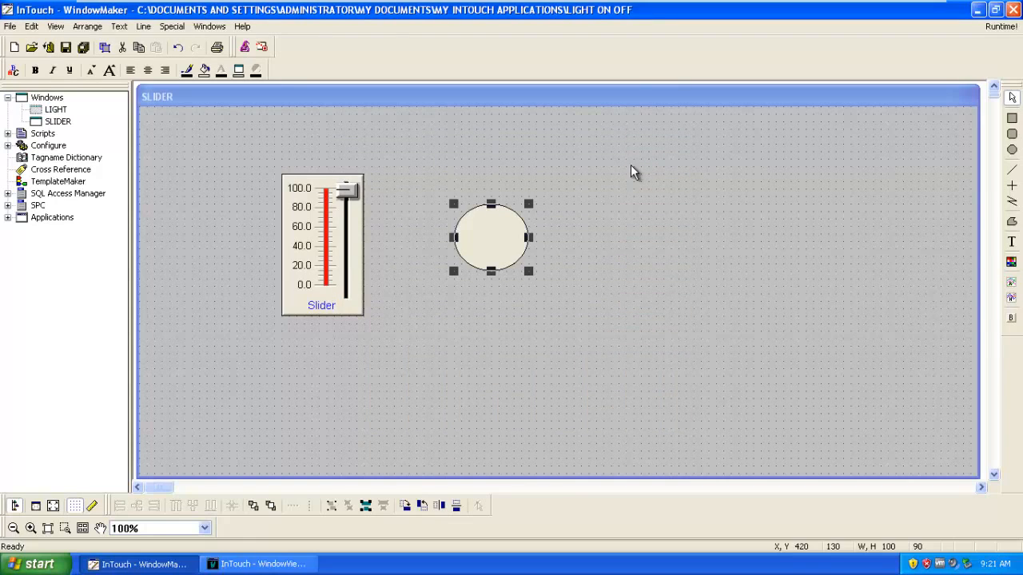
- Test the ellipse's movement and vertical fill with the slider in WindowViewer, and return to WindowMaker
{"action": "left_click", "coordinate": [999, 26]}
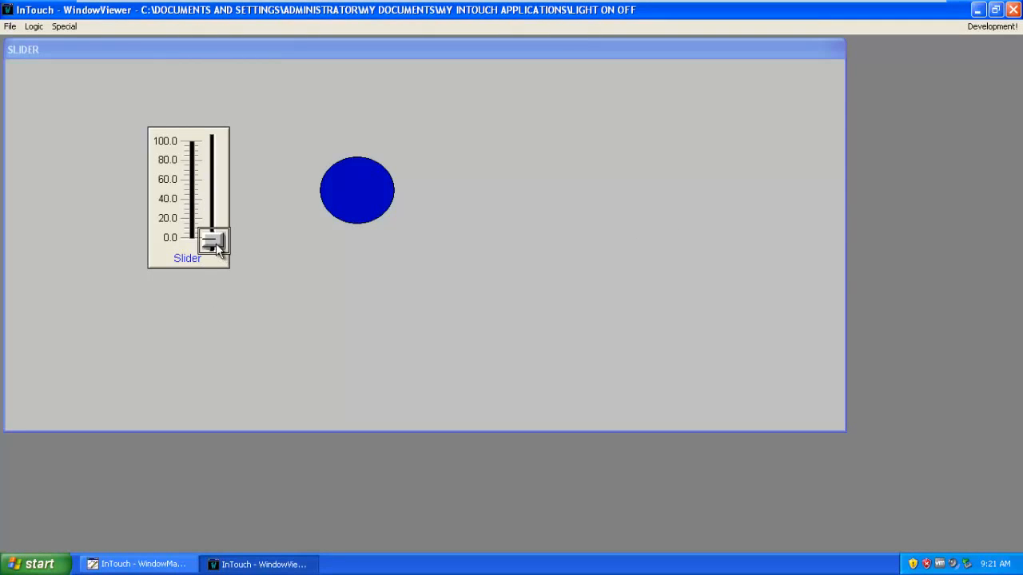
{"action": "mouse_move", "coordinate": [216, 243]}
{"action": "left_mouse_down"}
{"action": "mouse_move", "coordinate": [220, 126]}
{"action": "mouse_move", "coordinate": [218, 240]}
{"action": "left_mouse_up"}
{"action": "left_click", "coordinate": [974, 27]}
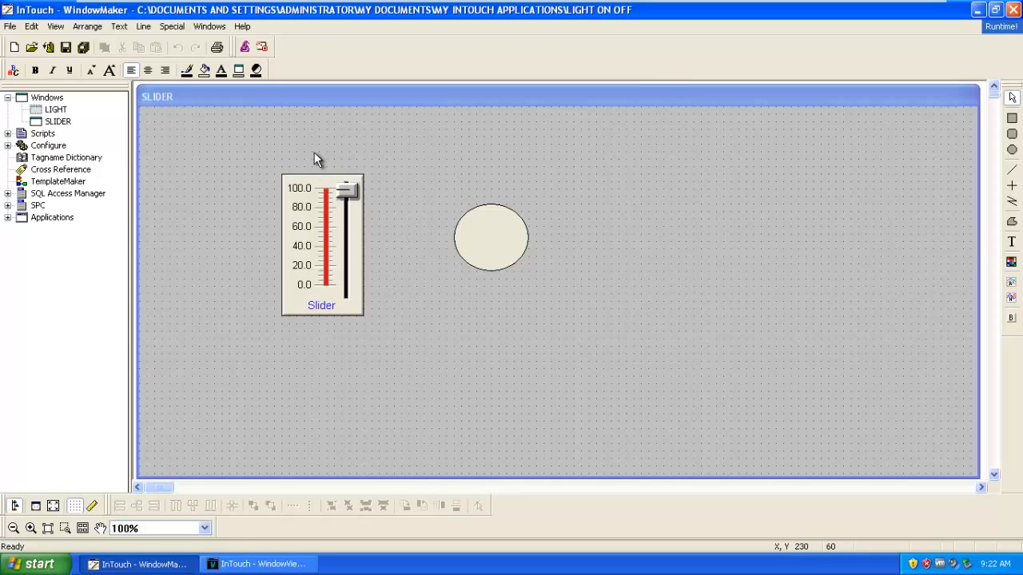
- Insert a Panel Meter wizard from the Meters category below the ellipse in the SLIDER window
{"action": "left_click", "coordinate": [244, 51]}
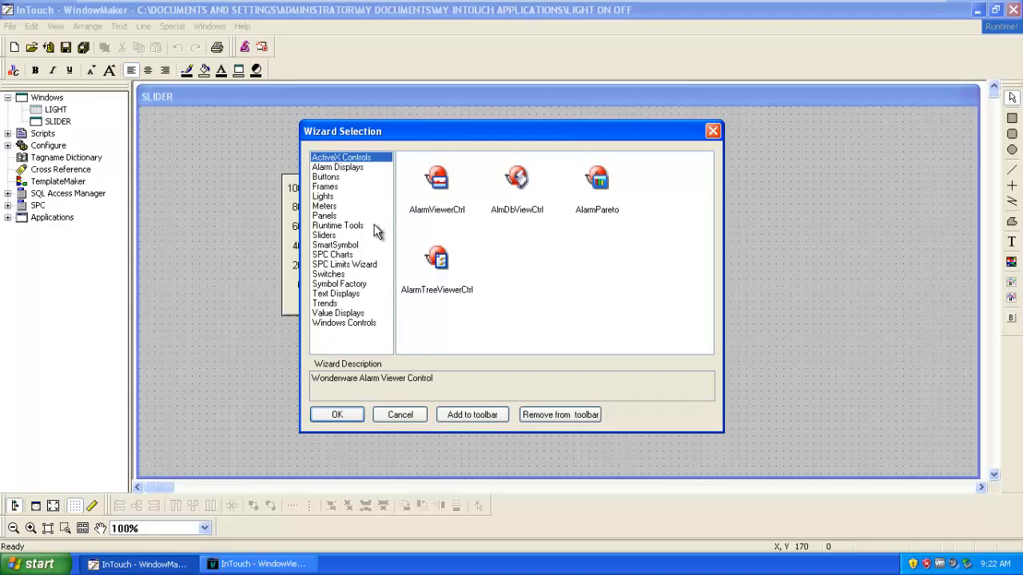
{"action": "left_click", "coordinate": [331, 206]}
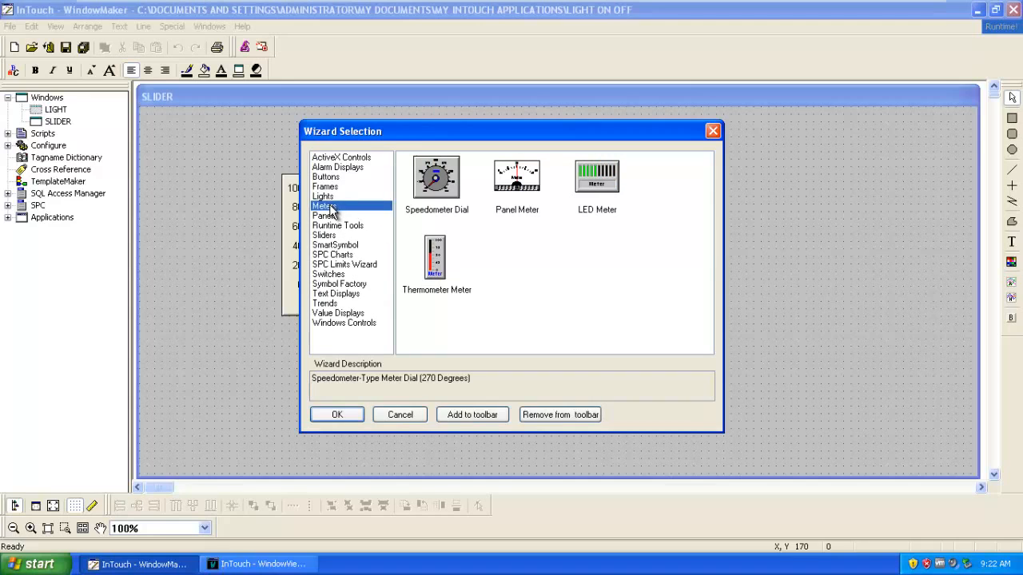
{"action": "double_click", "coordinate": [518, 188]}
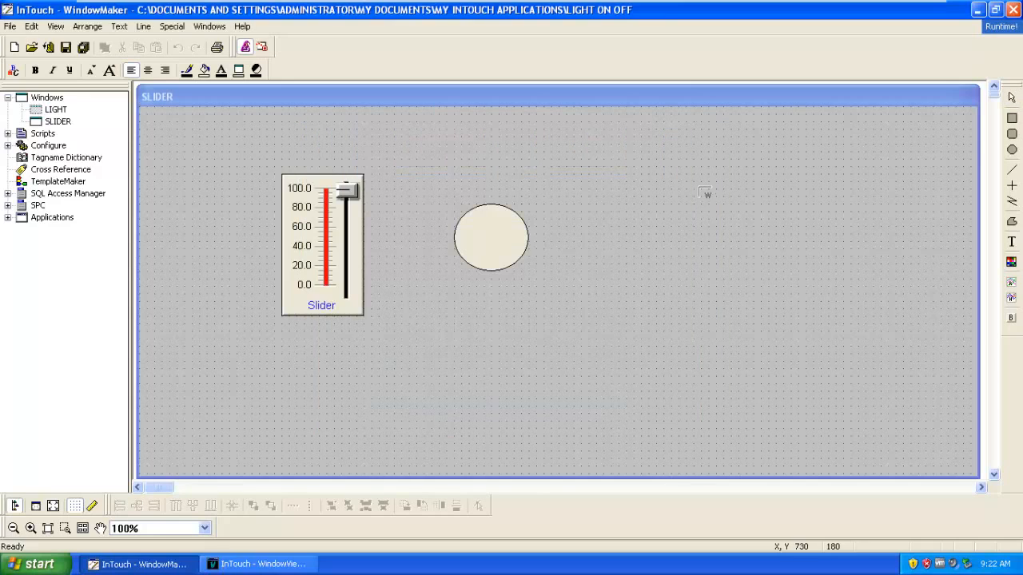
{"action": "left_click", "coordinate": [455, 347]}
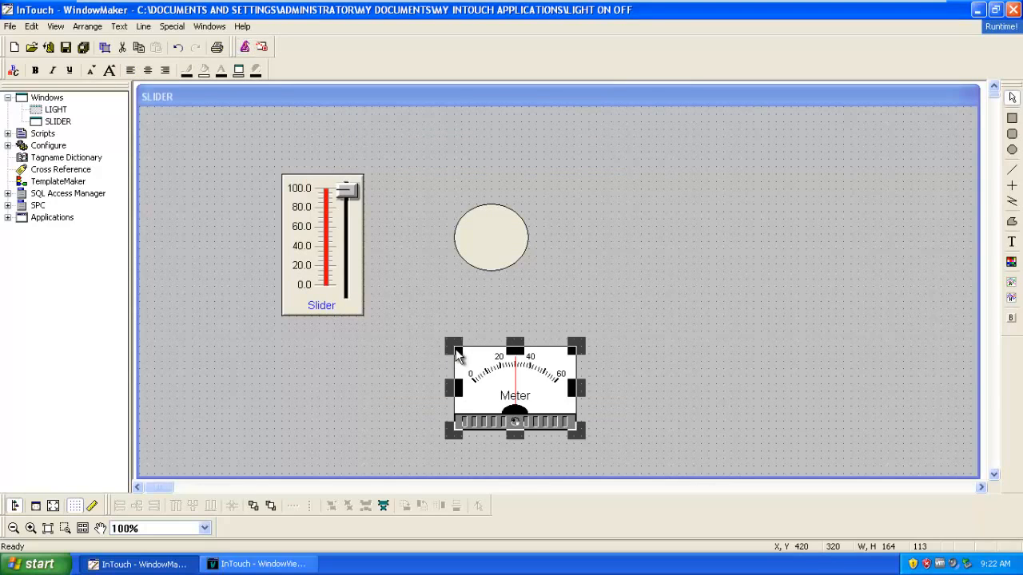
- Set the panel meter's expression to S1 and its label to Voltage Meter
{"action": "double_click", "coordinate": [505, 386]}
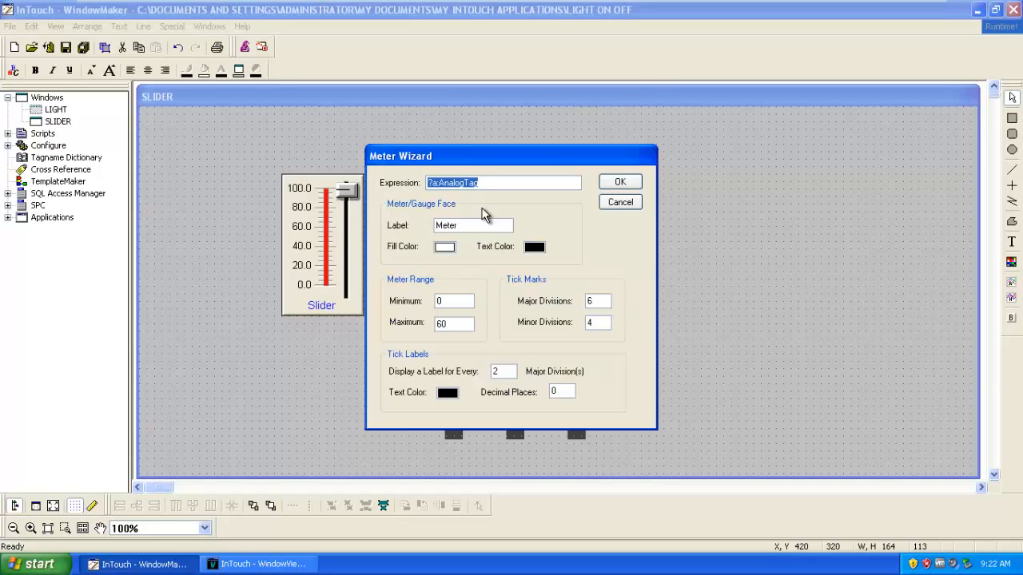
{"action": "type", "text": "Sl"}
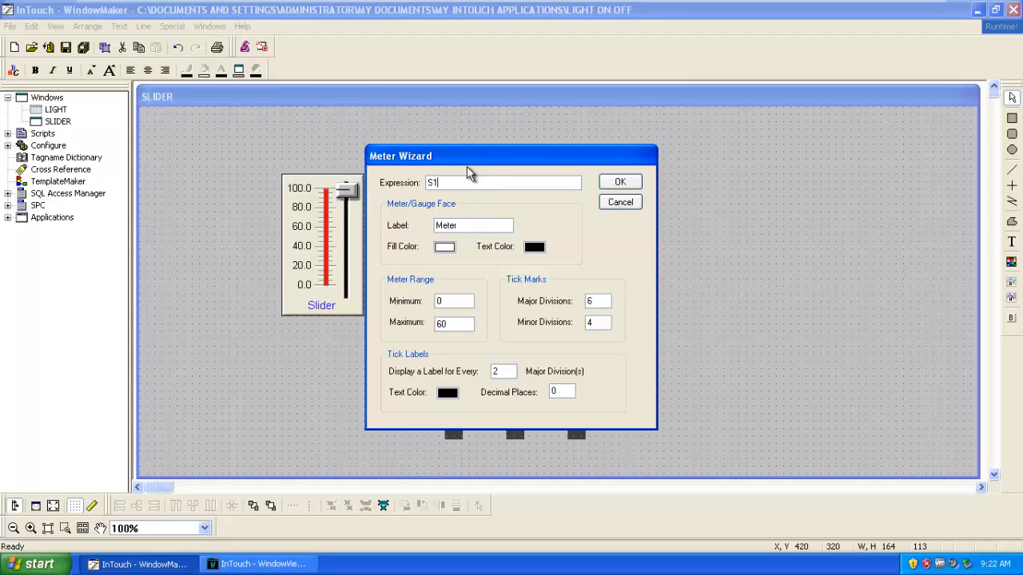
{"action": "left_click_drag", "start_coordinate": [471, 159], "coordinate": [474, 159]}
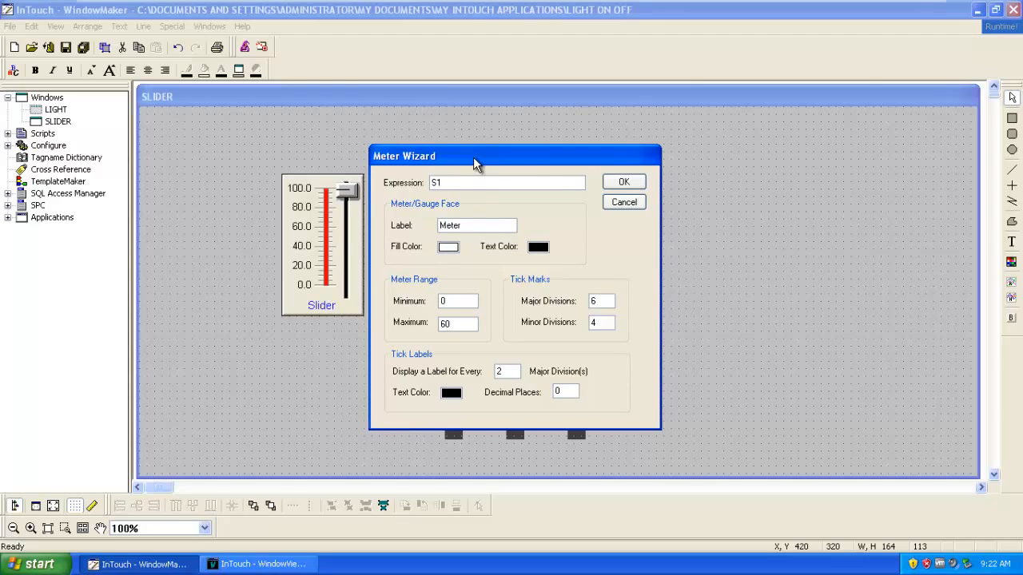
{"action": "left_click", "coordinate": [469, 225]}
{"action": "key", "text": "BackSpace"}
{"action": "key", "text": "BackSpace"}
{"action": "key", "text": "BackSpace"}
{"action": "key", "text": "BackSpace"}
{"action": "key", "text": "BackSpace"}
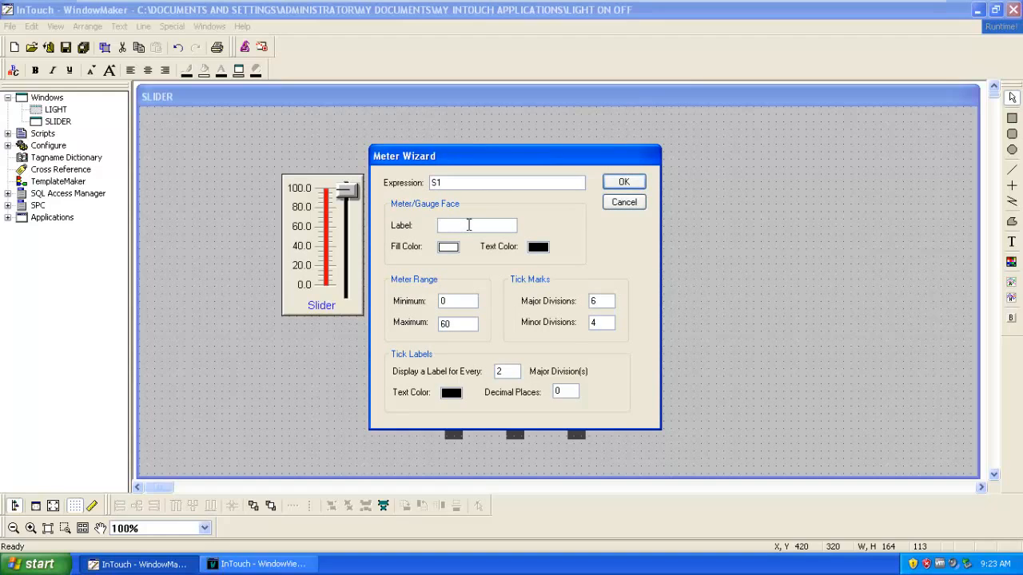
{"action": "type", "text": "Voltage Meter"}
{"action": "left_click_drag", "start_coordinate": [530, 162], "coordinate": [782, 155]}
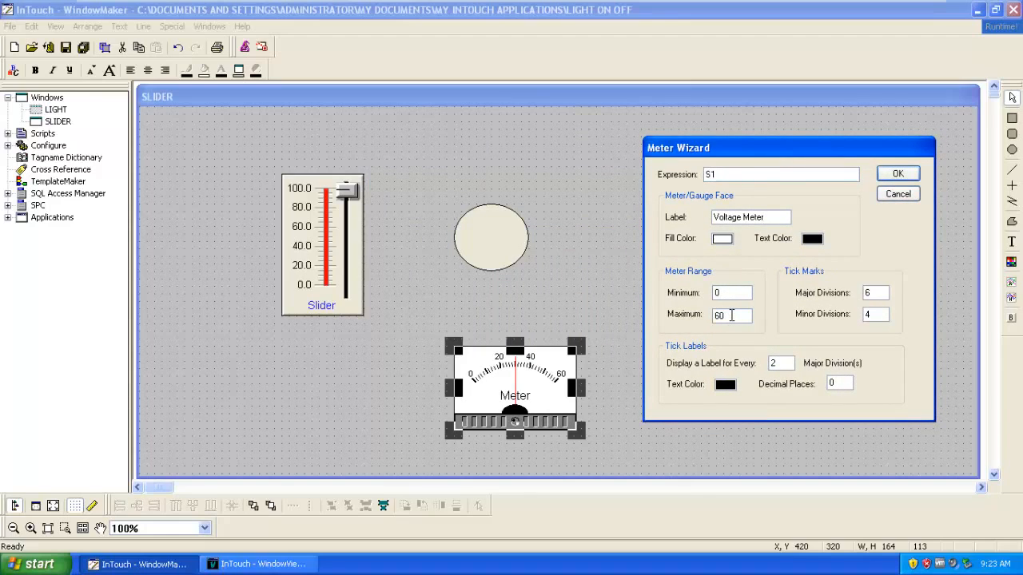
- Set the meter range maximum to 230 and the tick label text color to red, and apply the meter settings
{"action": "left_click", "coordinate": [731, 315]}
{"action": "key", "text": "BackSpace"}
{"action": "key", "text": "BackSpace"}
{"action": "type", "text": "230"}
{"action": "left_click", "coordinate": [727, 389]}
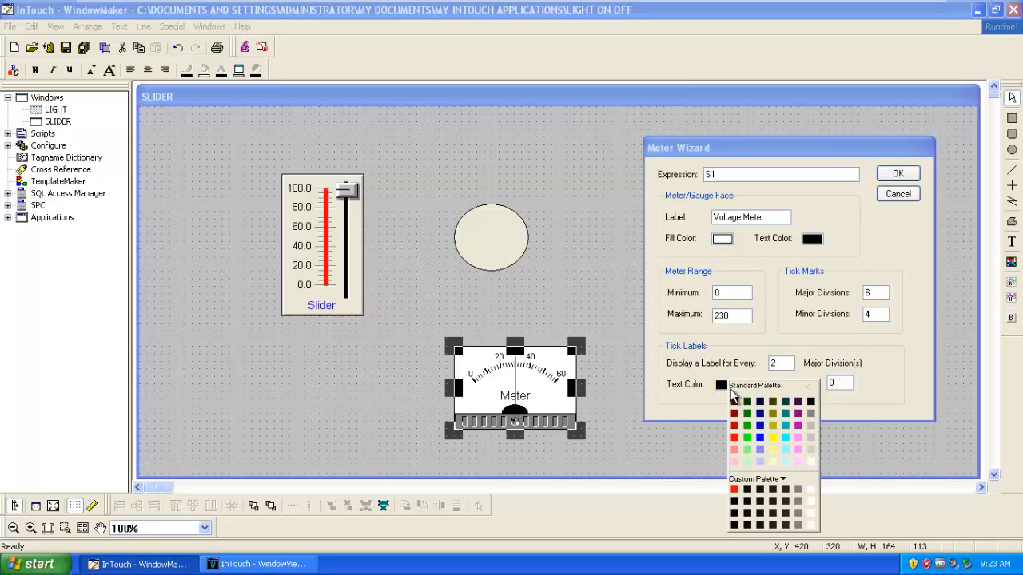
{"action": "left_click", "coordinate": [734, 437]}
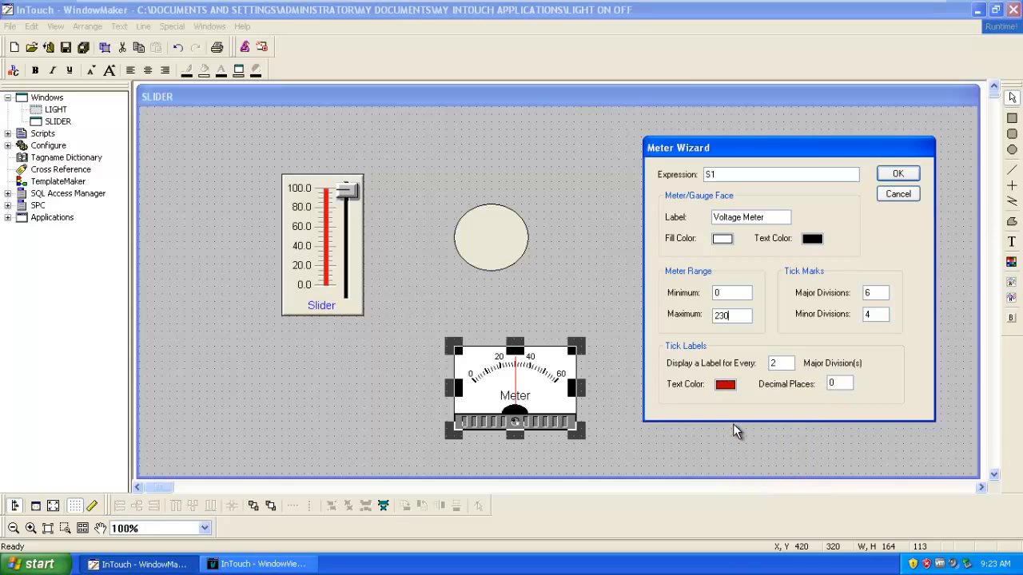
{"action": "left_click", "coordinate": [895, 175]}
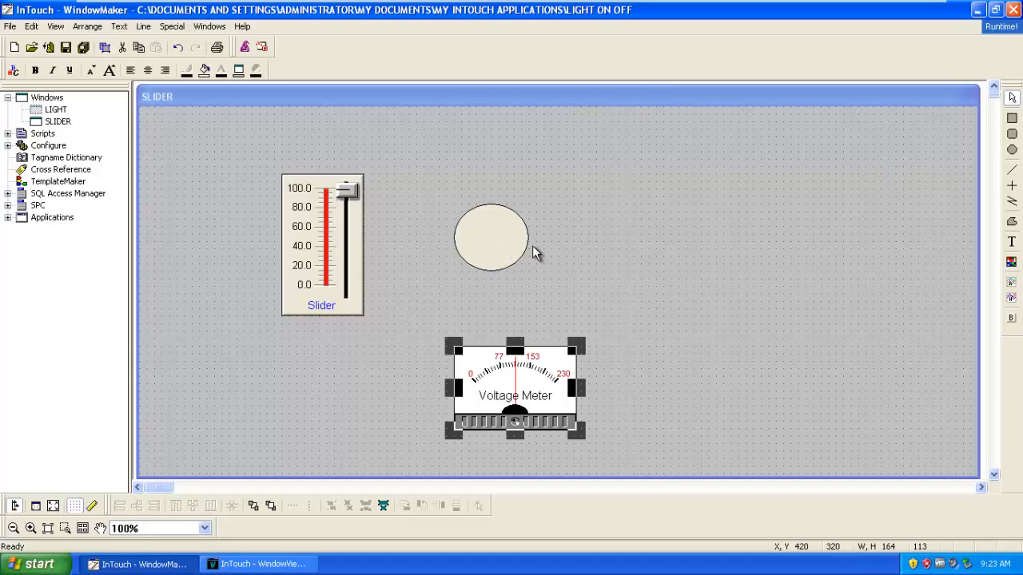
- Delete the ellipse and move the voltage meter up into its place beside the slider
{"action": "left_click", "coordinate": [584, 245]}
{"action": "left_click", "coordinate": [497, 242]}
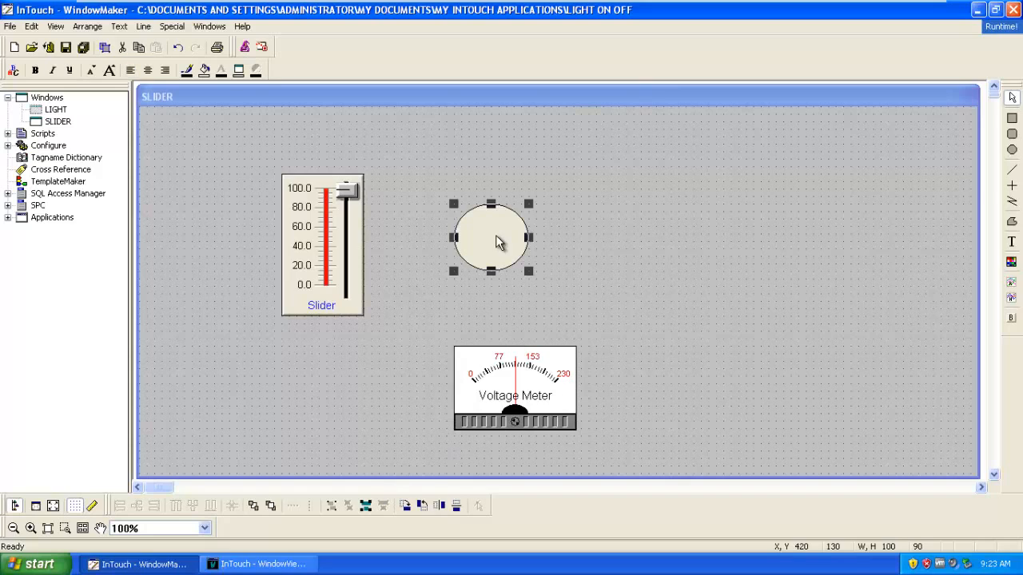
{"action": "key", "text": "Delete"}
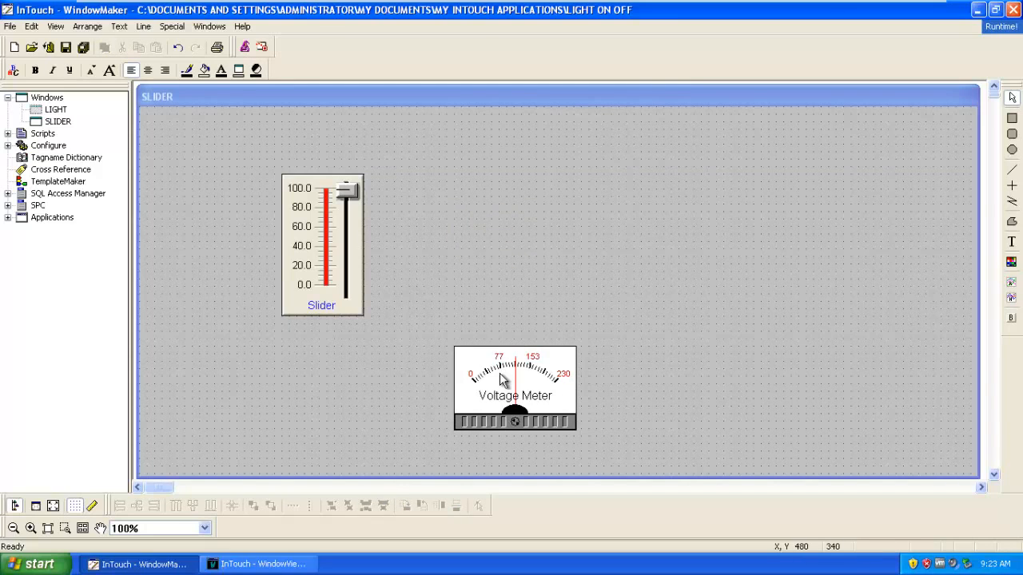
{"action": "left_click_drag", "start_coordinate": [507, 383], "coordinate": [534, 247]}
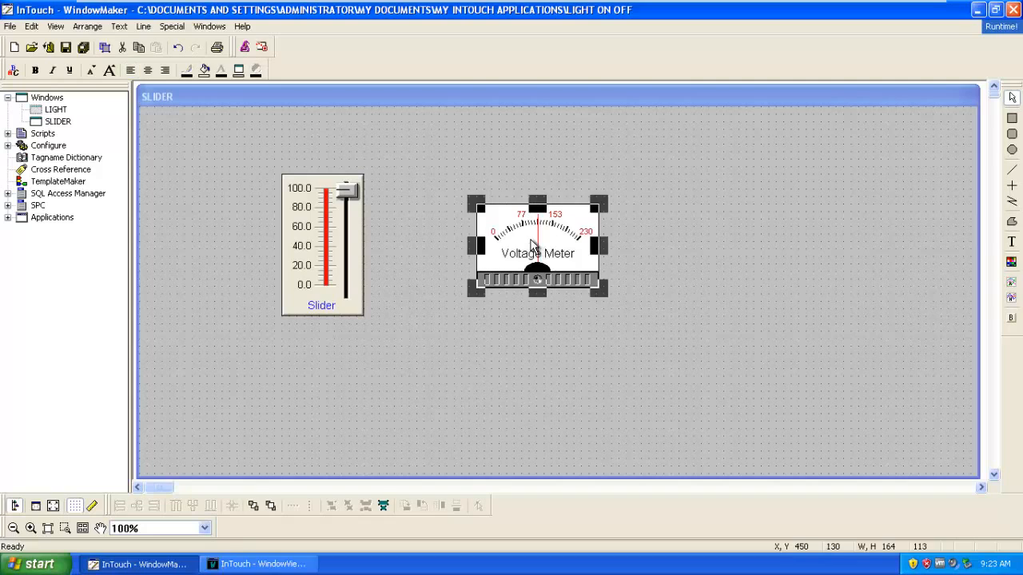
{"action": "left_click", "coordinate": [554, 353]}
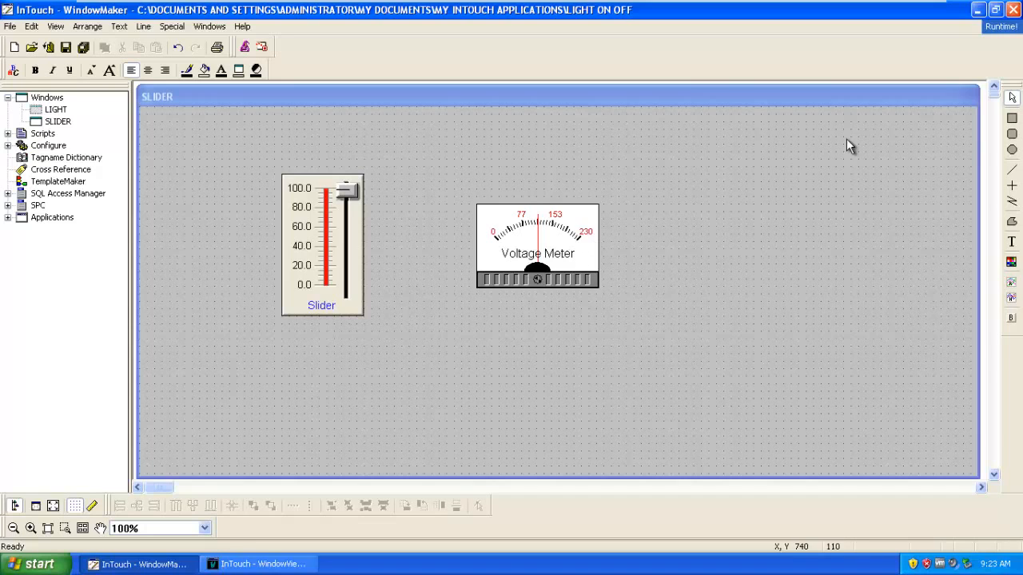
- Test the voltage meter in WindowViewer by raising the slider from 0 to 100, and return to WindowMaker
{"action": "left_click", "coordinate": [1001, 28]}
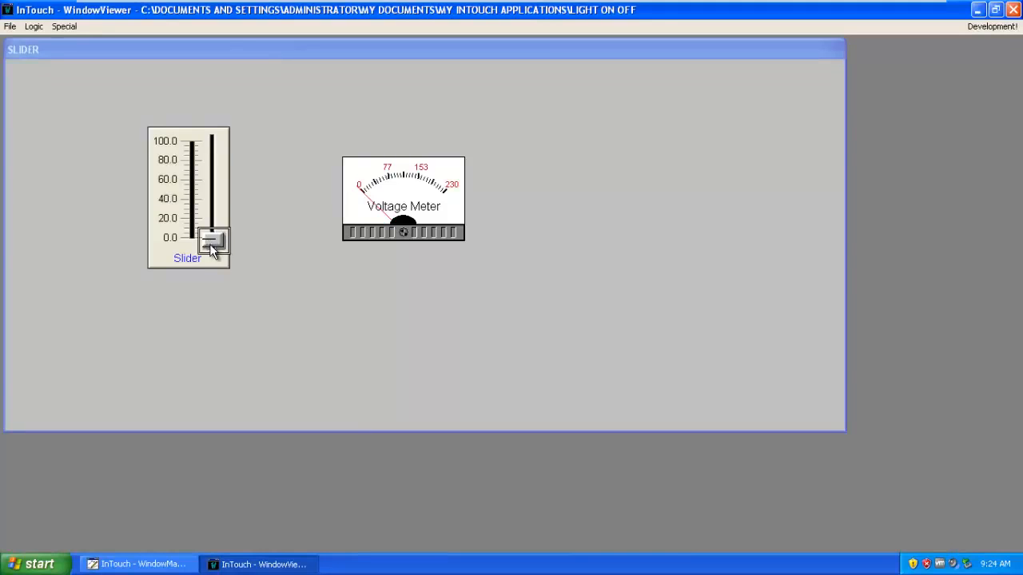
{"action": "left_click_drag", "start_coordinate": [213, 250], "coordinate": [219, 129]}
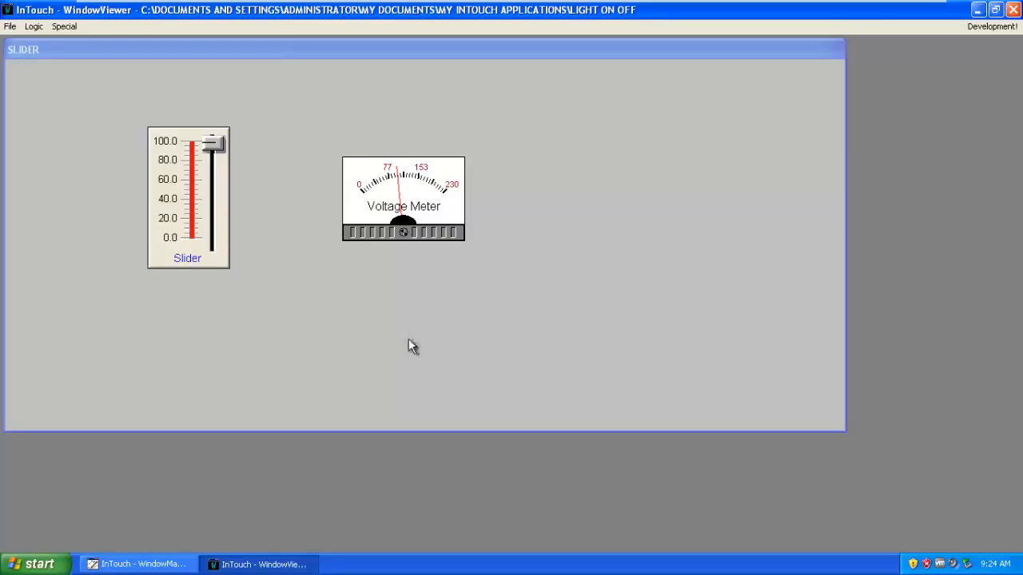
{"action": "left_click", "coordinate": [991, 26]}
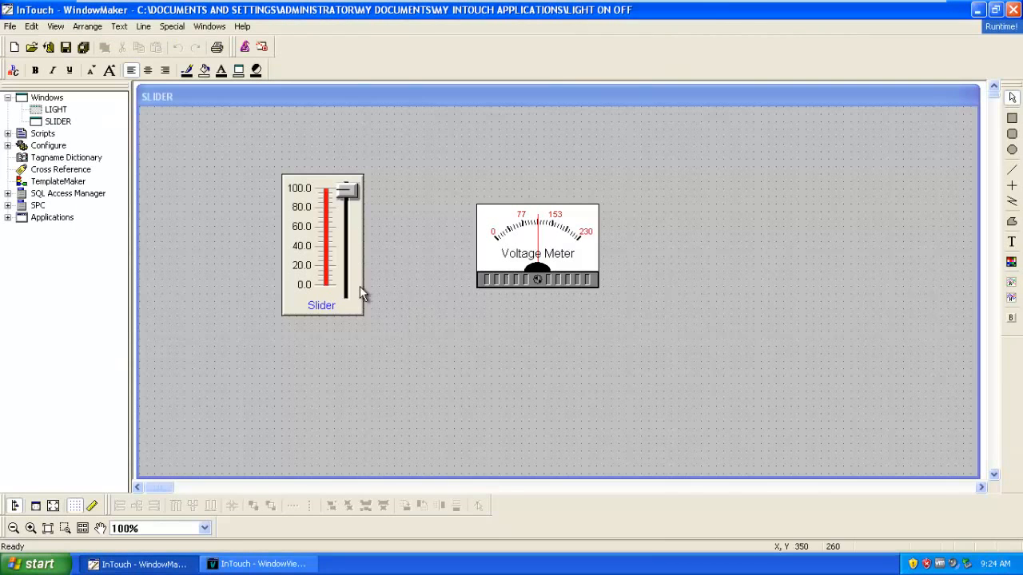
- Set the slider's maximum range to 230 and apply the slider settings
{"action": "double_click", "coordinate": [339, 281]}
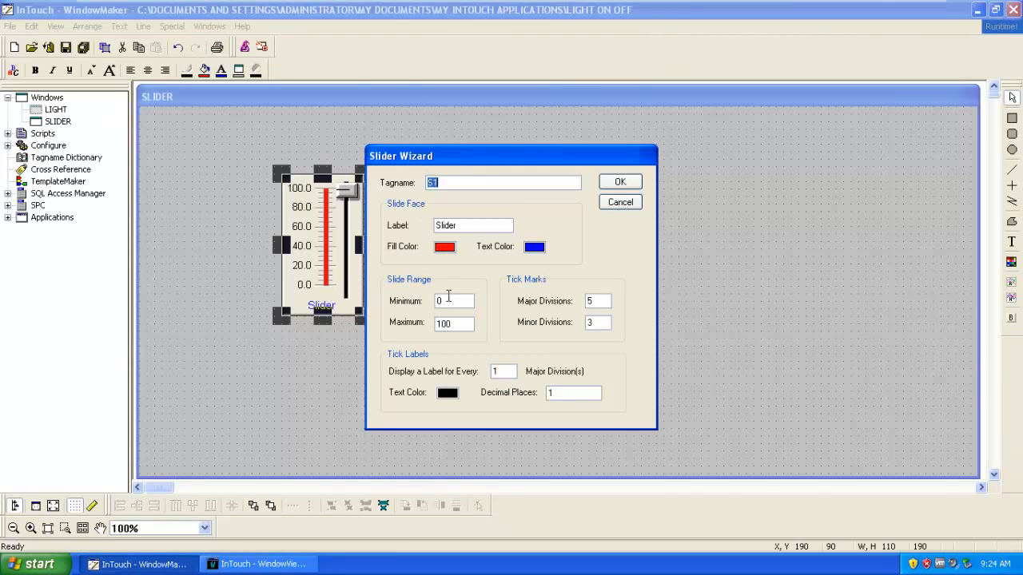
{"action": "left_click", "coordinate": [457, 324]}
{"action": "key", "text": "BackSpace"}
{"action": "key", "text": "BackSpace"}
{"action": "key", "text": "BackSpace"}
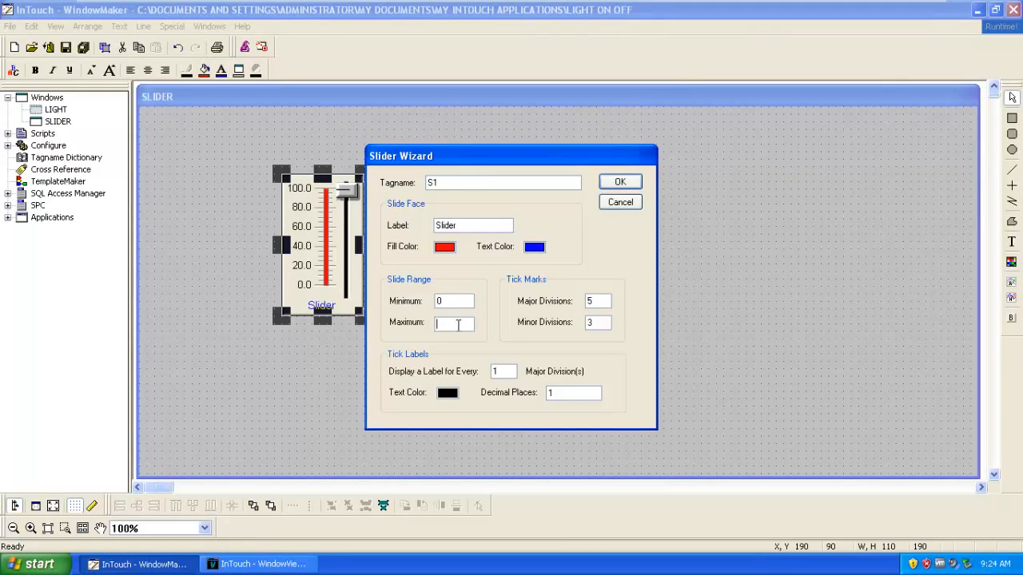
{"action": "type", "text": "230"}
{"action": "left_click", "coordinate": [617, 183]}
{"action": "left_click", "coordinate": [431, 309]}
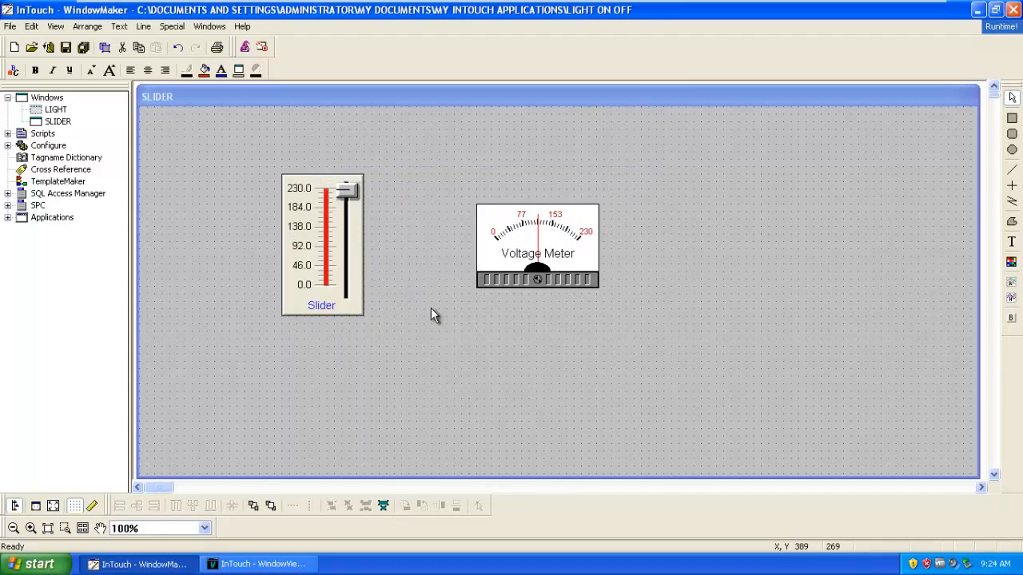
- Test the slider and voltage meter in WindowViewer by raising the slider to 230, and return to WindowMaker
{"action": "left_click", "coordinate": [1000, 27]}
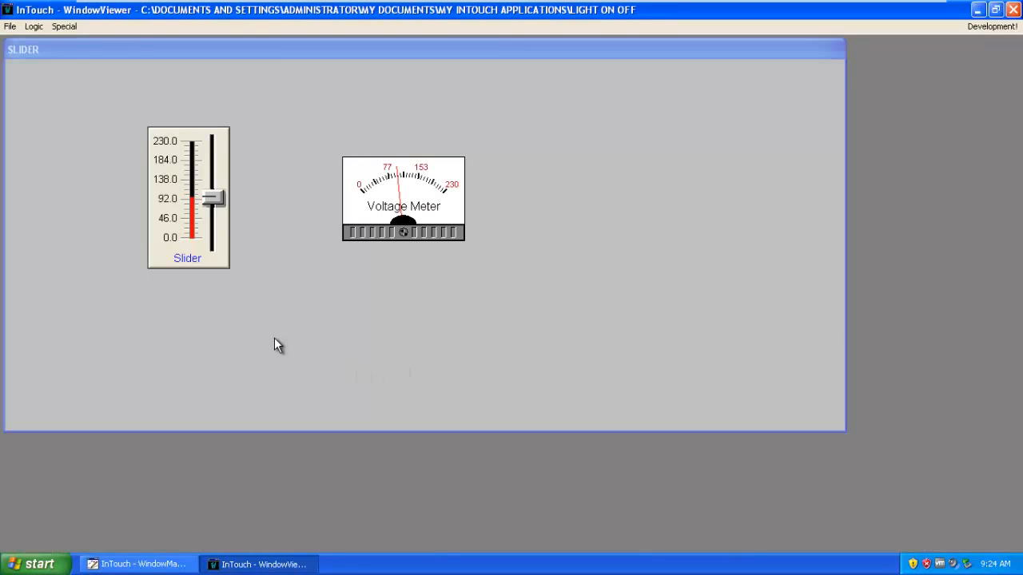
{"action": "left_click_drag", "start_coordinate": [216, 201], "coordinate": [227, 122]}
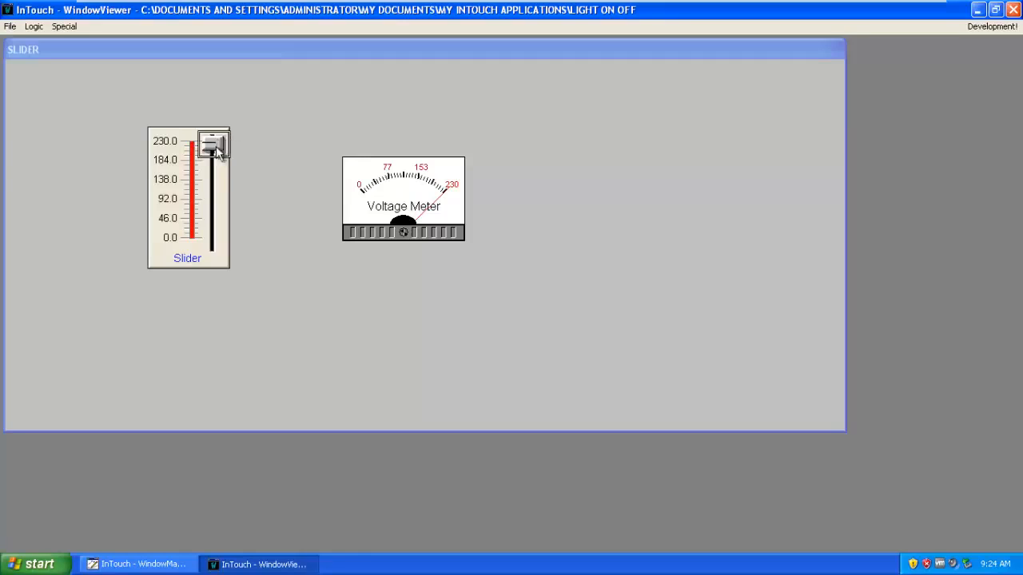
{"action": "mouse_move", "coordinate": [223, 152]}
{"action": "left_mouse_down"}
{"action": "mouse_move", "coordinate": [217, 242]}
{"action": "mouse_move", "coordinate": [221, 134]}
{"action": "left_mouse_up"}
{"action": "left_click", "coordinate": [983, 26]}
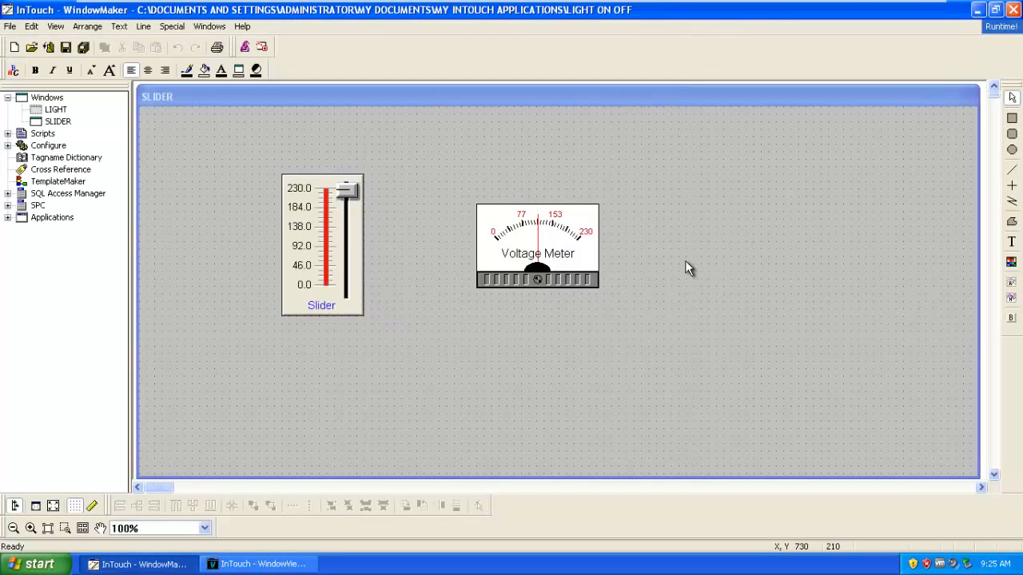